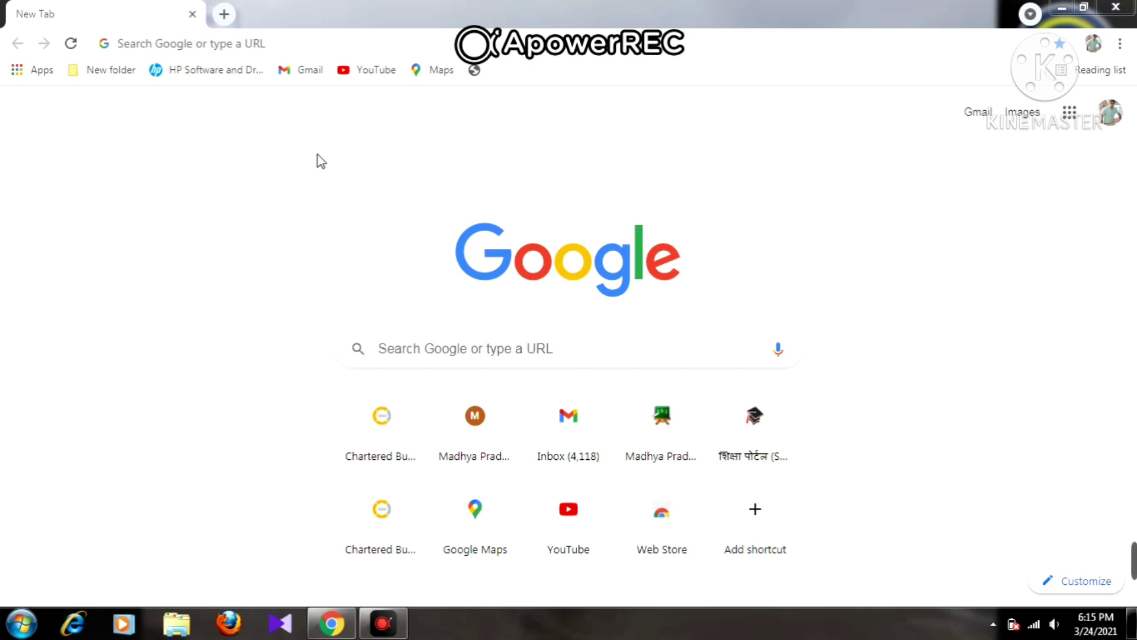
# - Search Google for "ifms" and open the mptreasury.gov.in/IFMS site
pyautogui.click(294, 46)
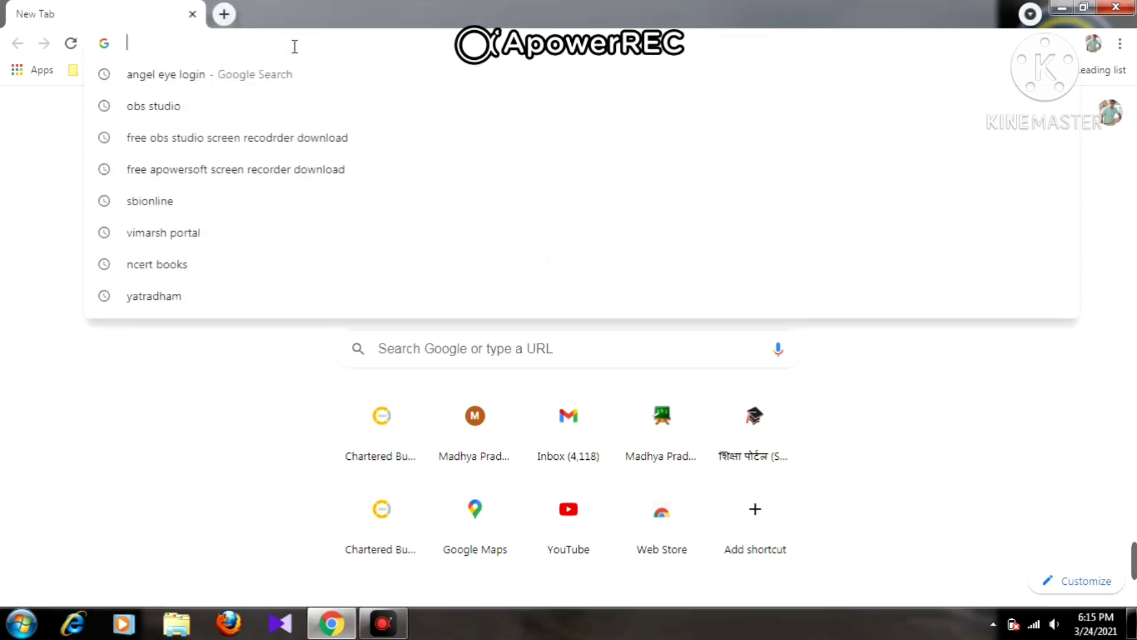
pyautogui.write('ifms')
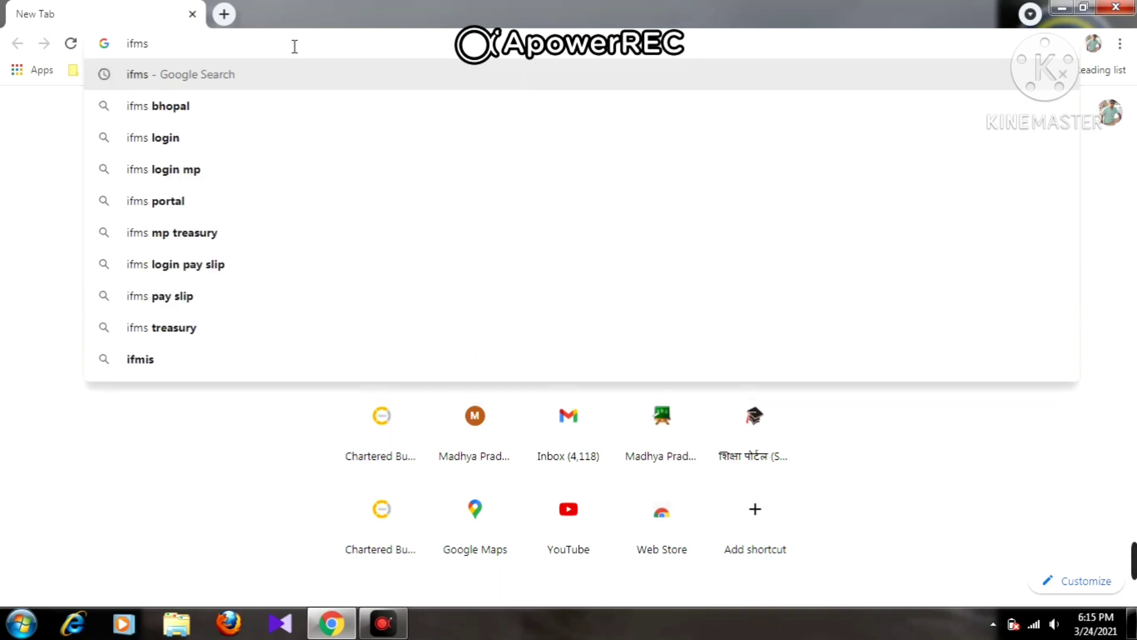
pyautogui.press('Return')
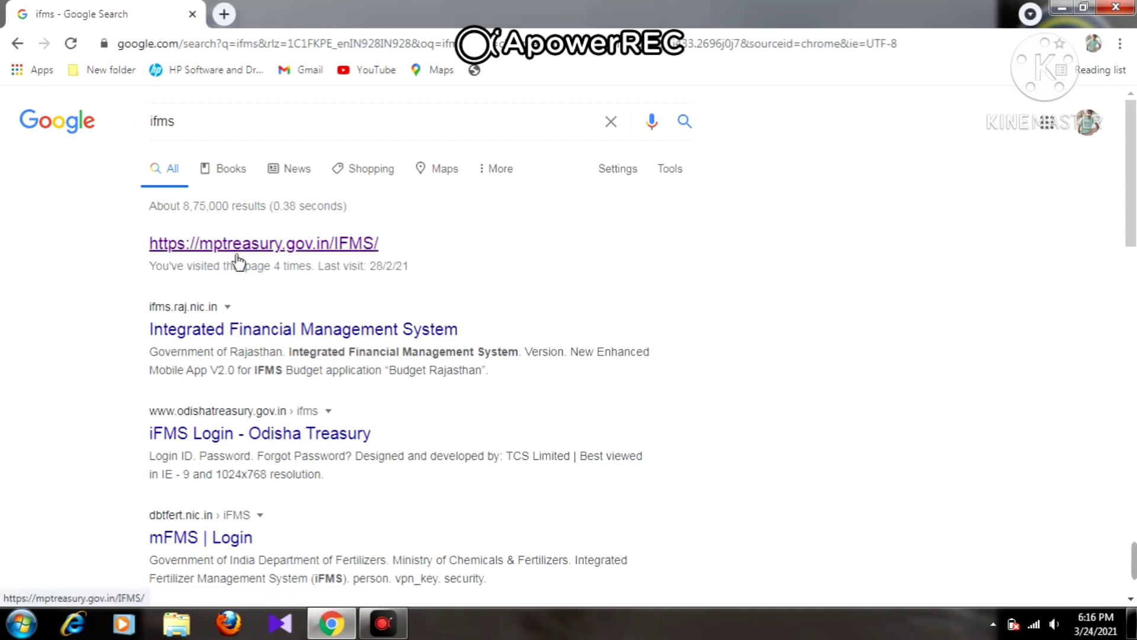
pyautogui.click(320, 245)
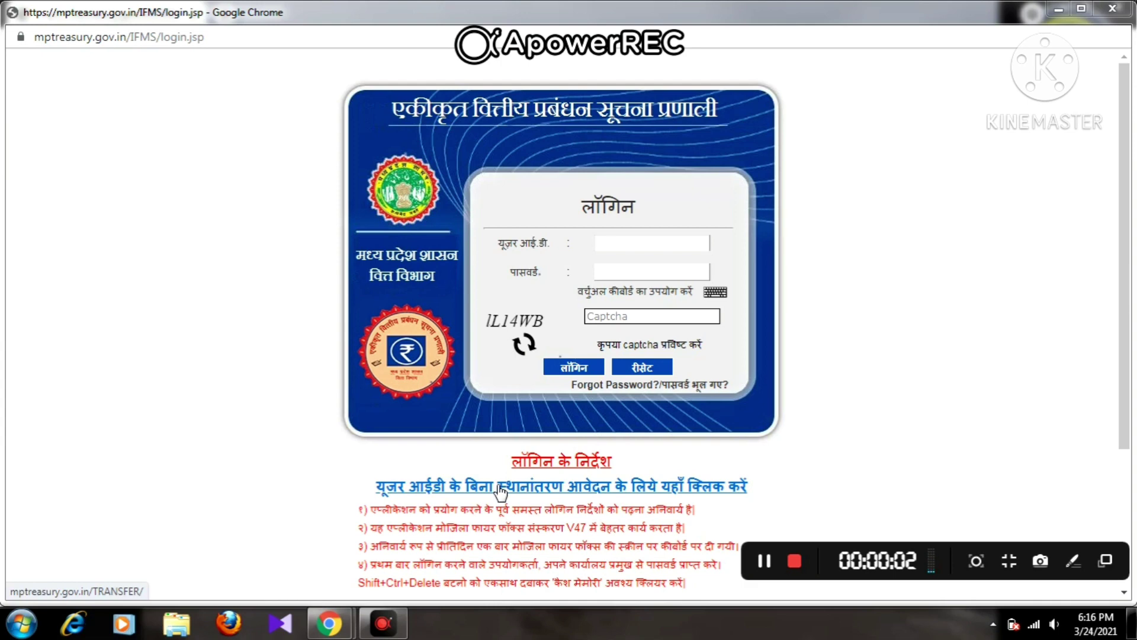
pyautogui.click(610, 242)
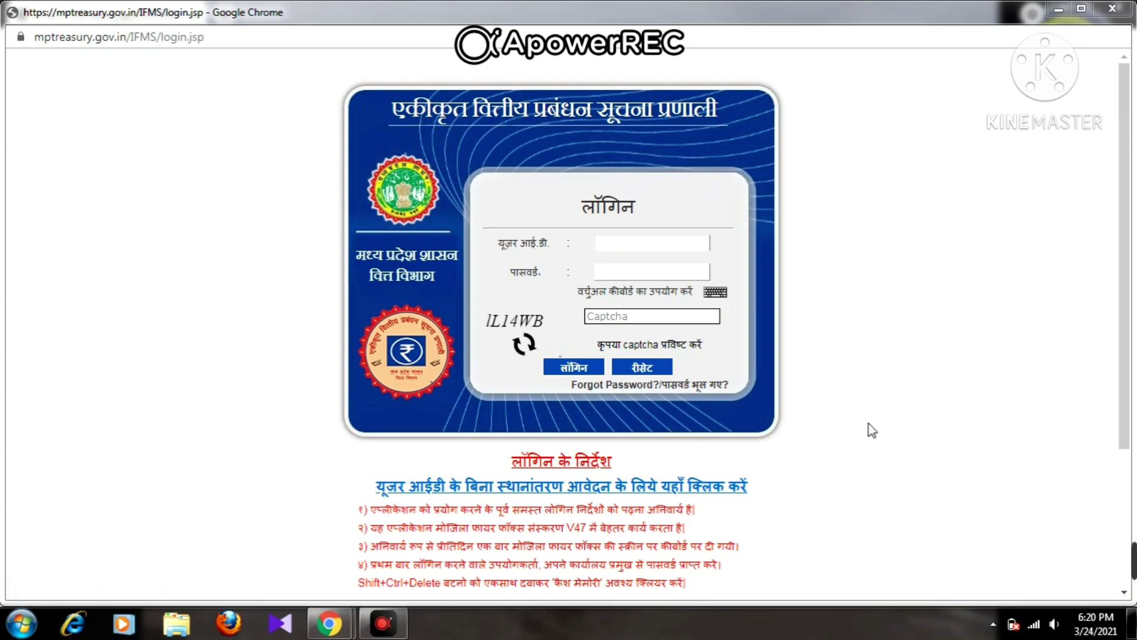
pyautogui.moveTo(1134, 560)
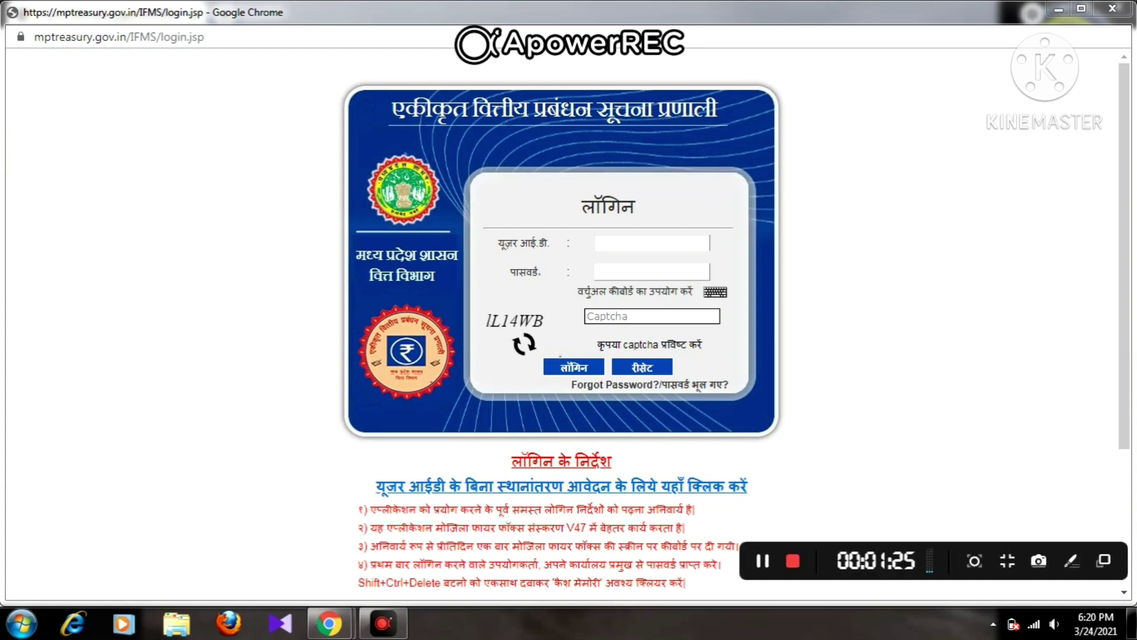
pyautogui.click(762, 562)
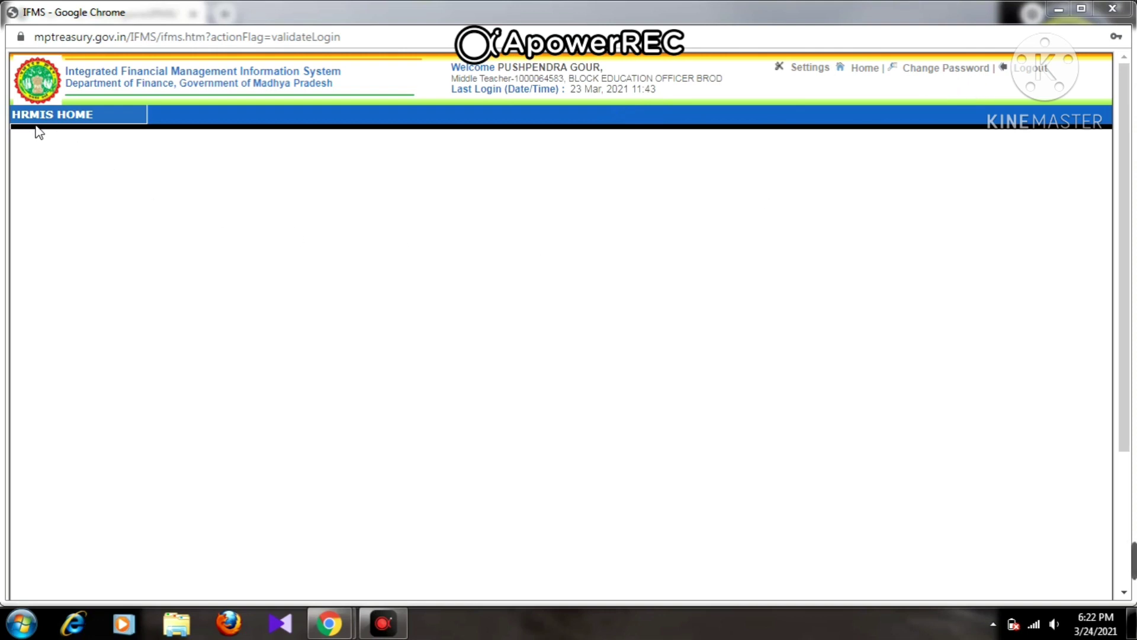
# - Open the Change Employee Profile form through the HRMIS Employee Self Service section
pyautogui.moveTo(37, 125)
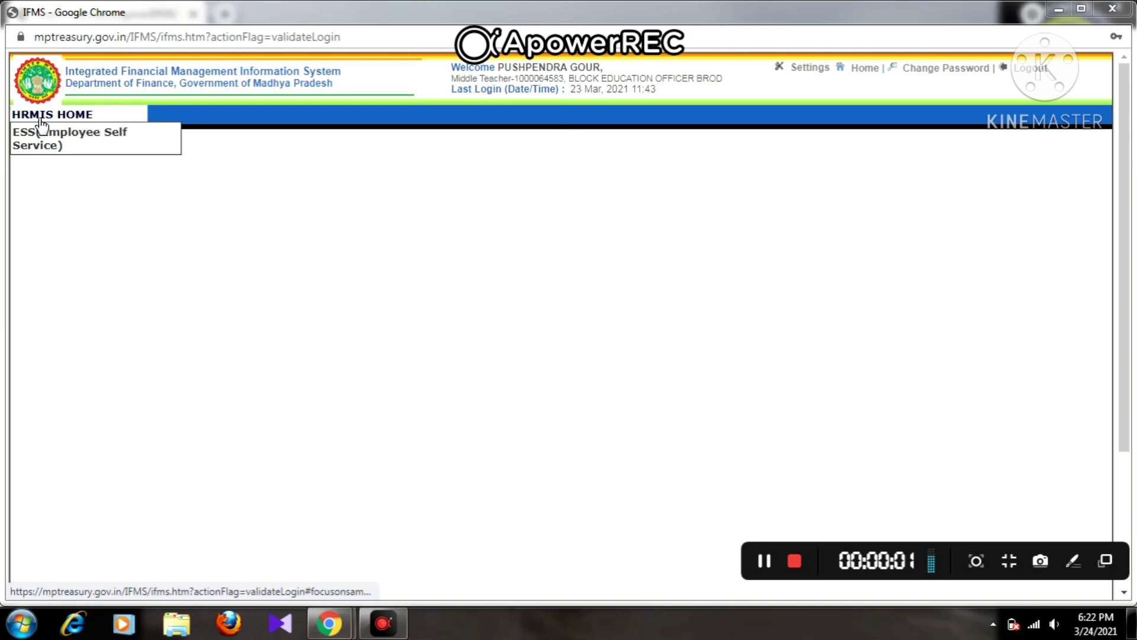
pyautogui.click(41, 126)
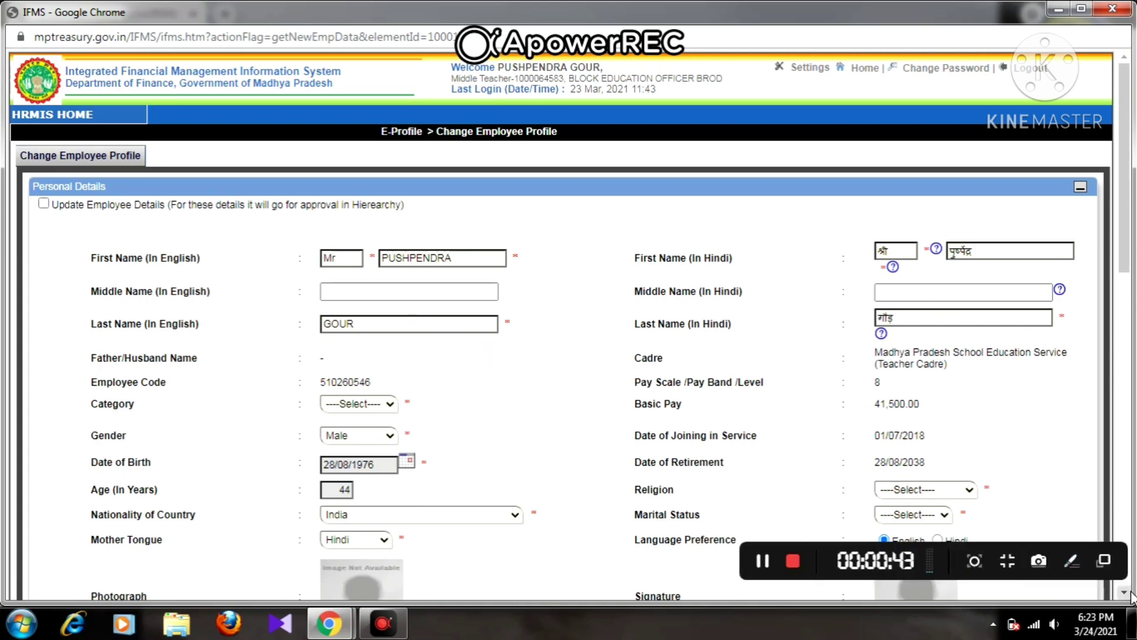
# - Examine the employee profile form's personal details, photograph and signature uploads, contact details, valid documents and attachment sections
pyautogui.scroll(-4, 1123, 594)
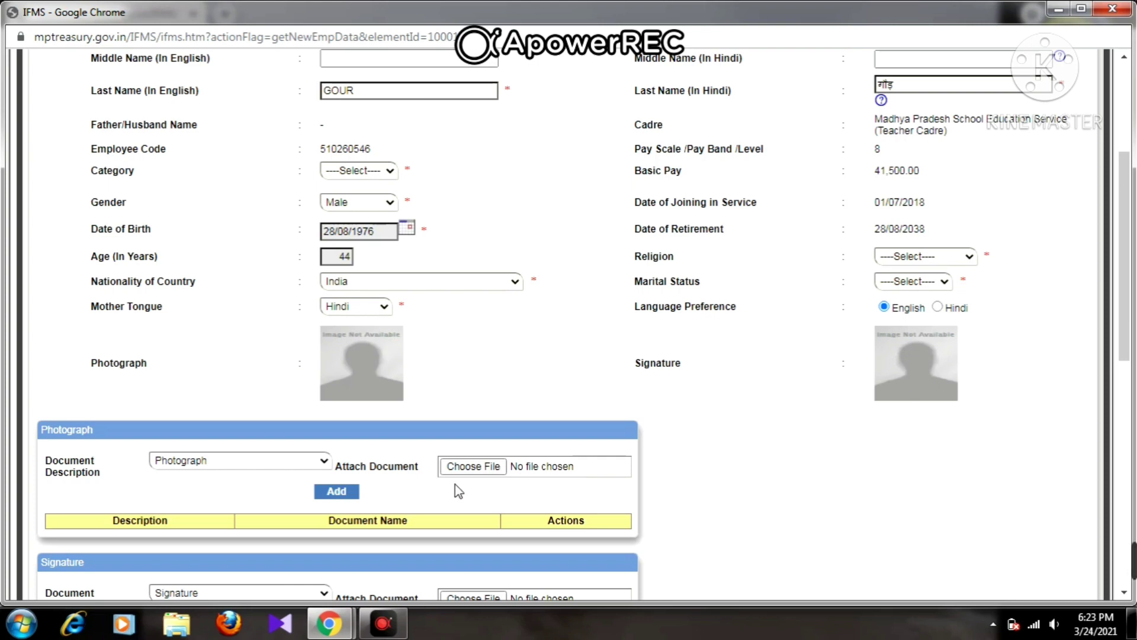
pyautogui.click(472, 468)
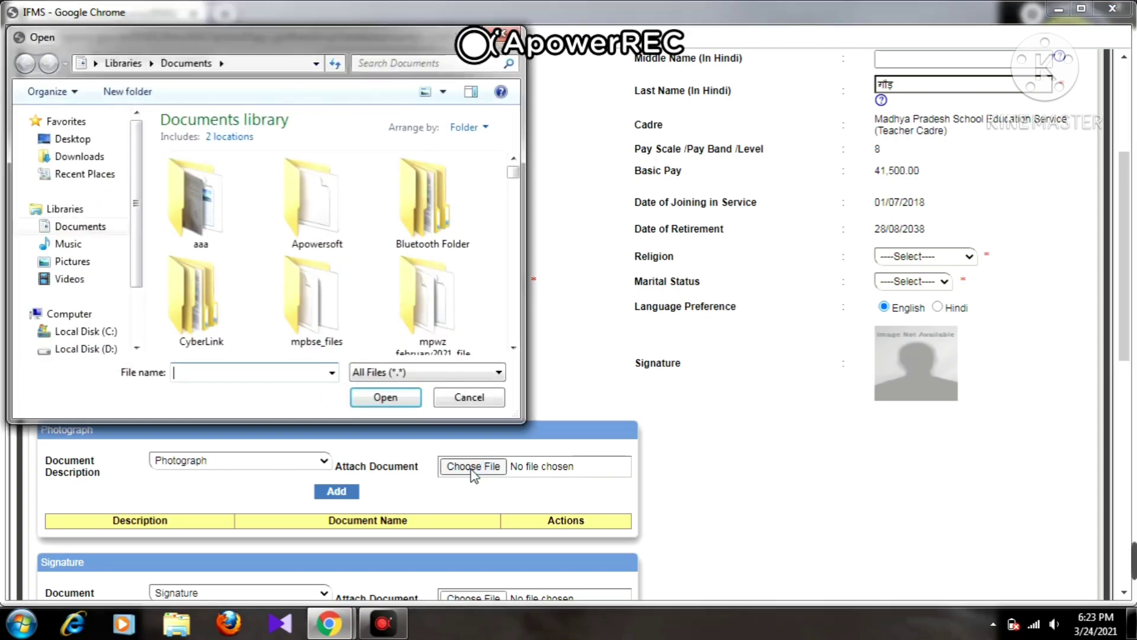
pyautogui.click(504, 36)
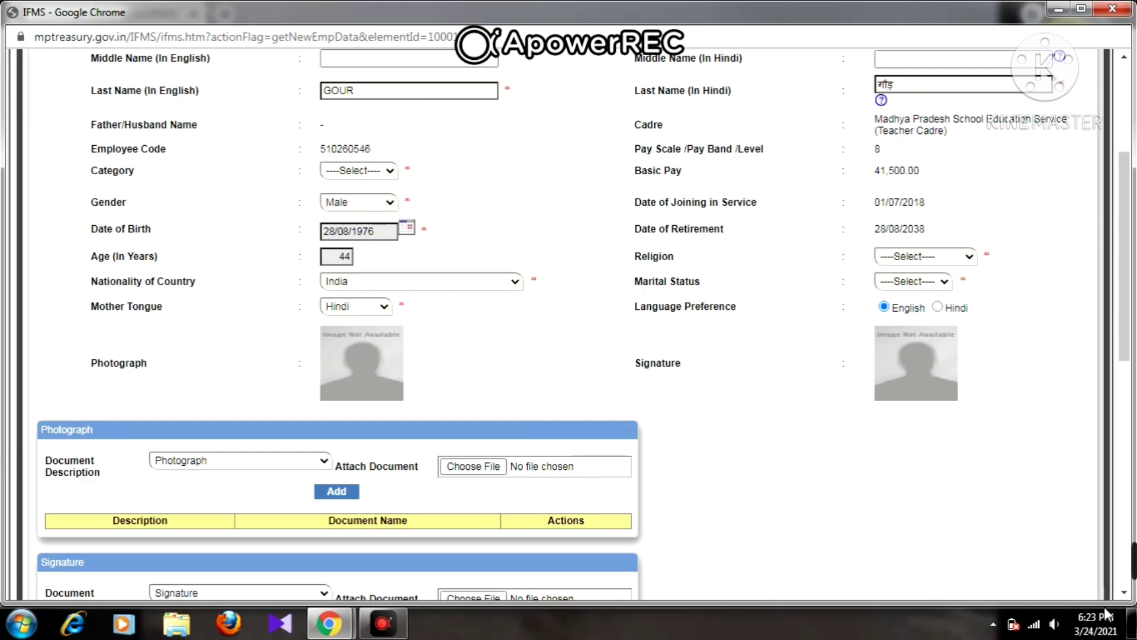
pyautogui.click(1125, 594)
pyautogui.click(1126, 594)
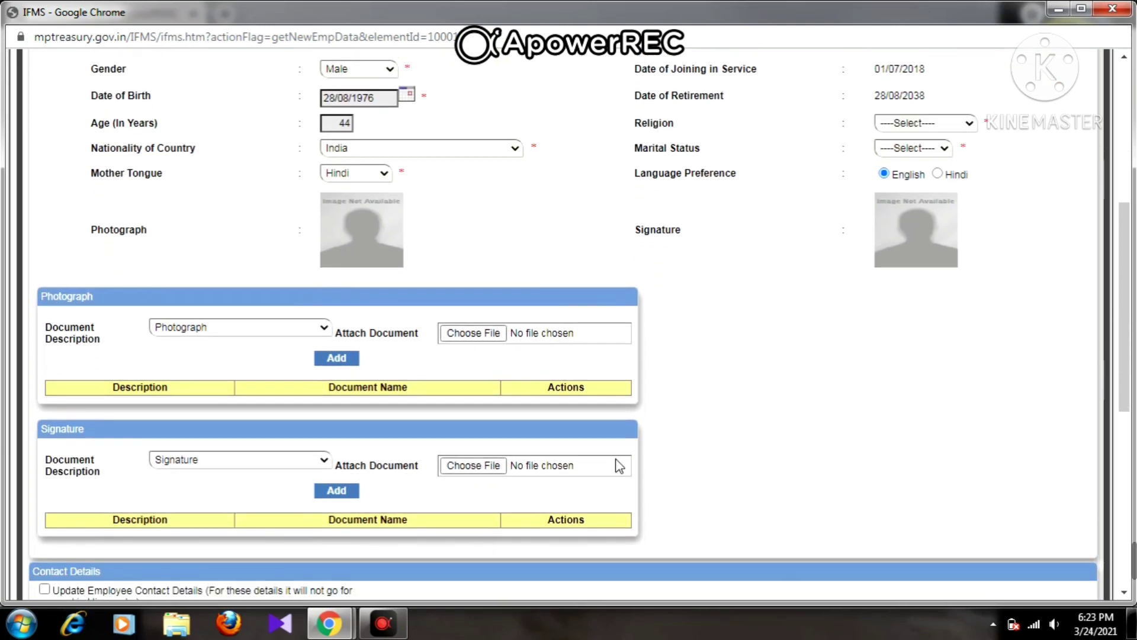
pyautogui.click(266, 334)
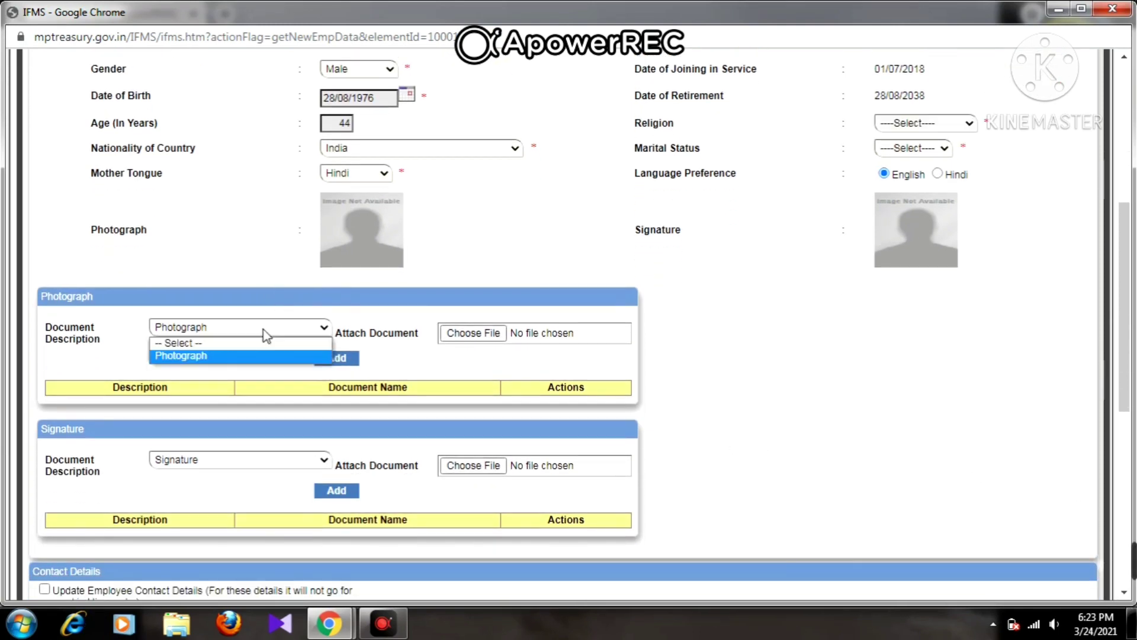
pyautogui.click(266, 335)
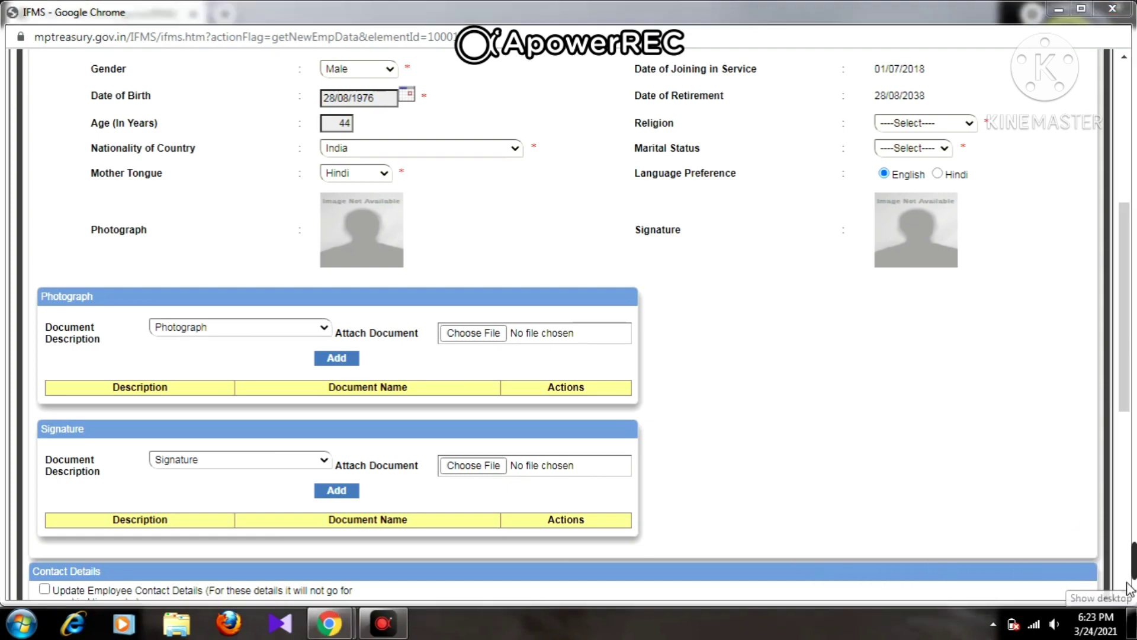
pyautogui.scroll(-5, 1125, 597)
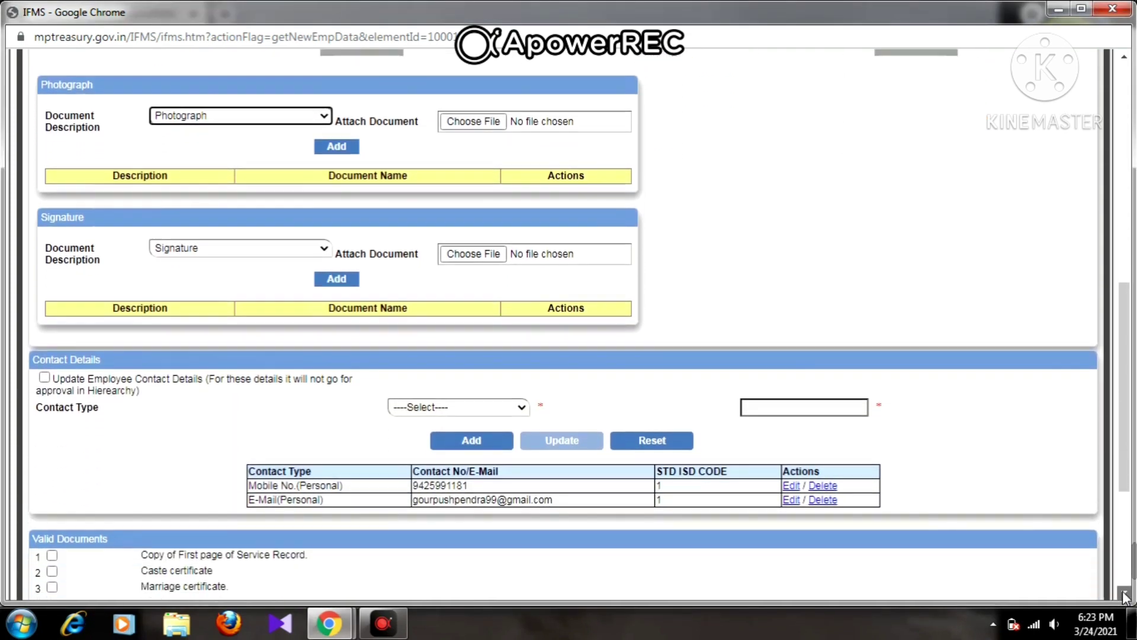
pyautogui.scroll(-2, 1124, 595)
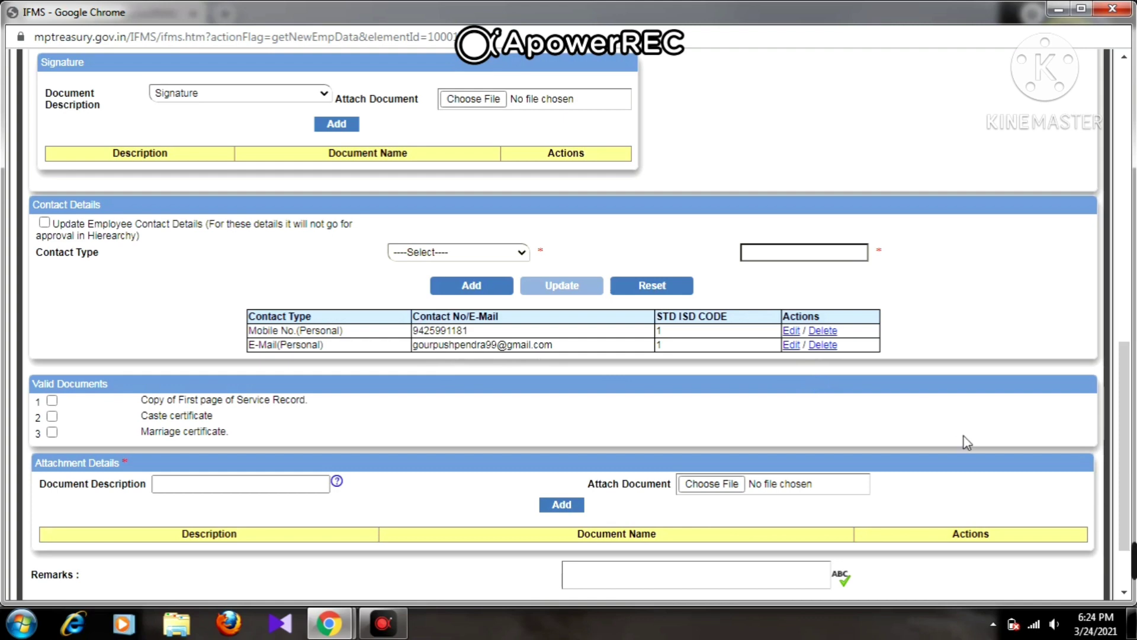
pyautogui.scroll(-3, 1127, 600)
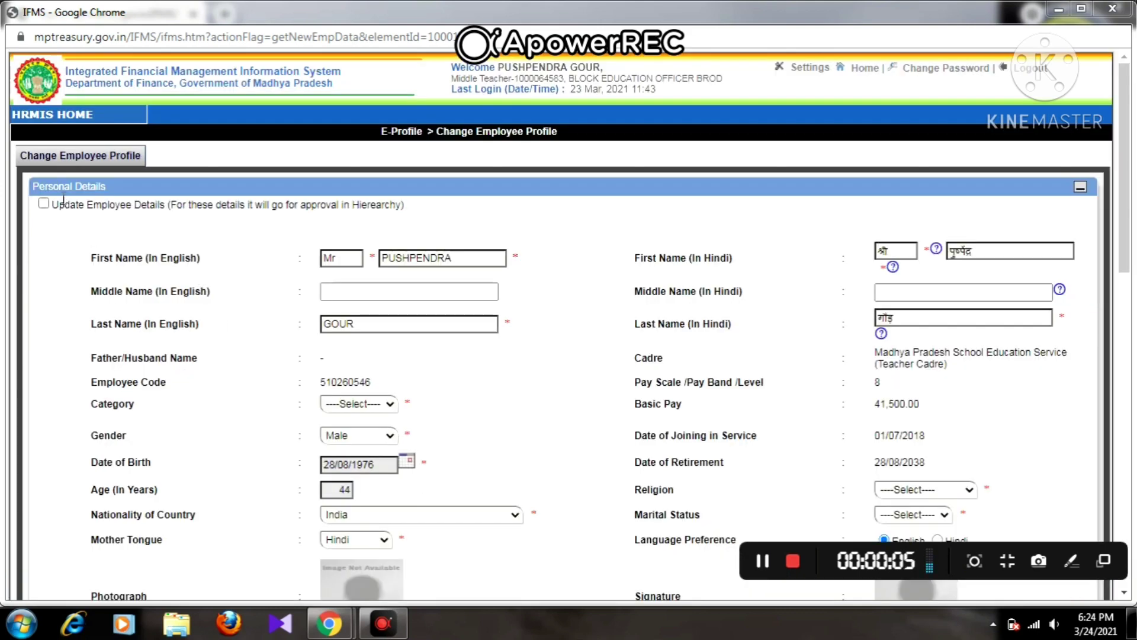
# - Return to the Employee Self Service overview and open Change Address Details under E-Profile
pyautogui.moveTo(53, 115)
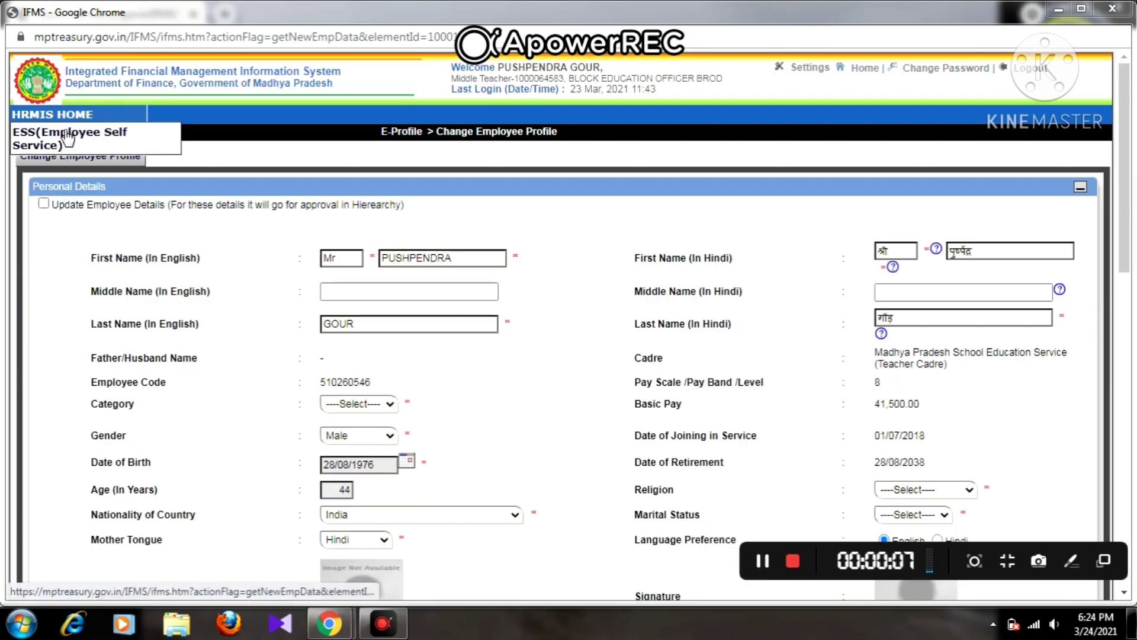
pyautogui.click(65, 132)
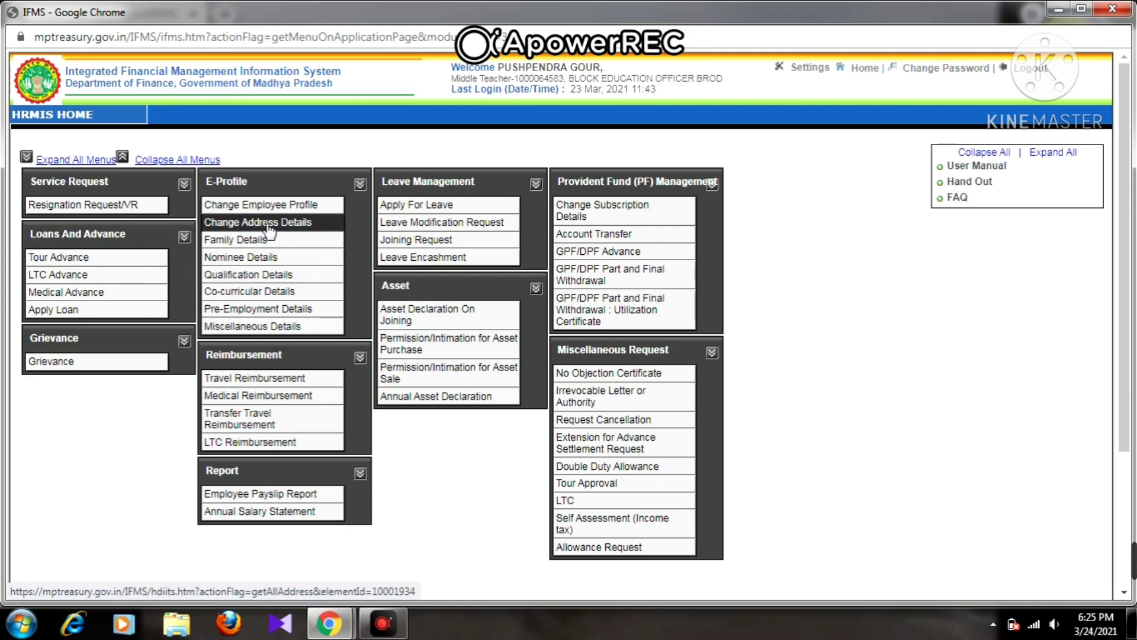
pyautogui.click(269, 230)
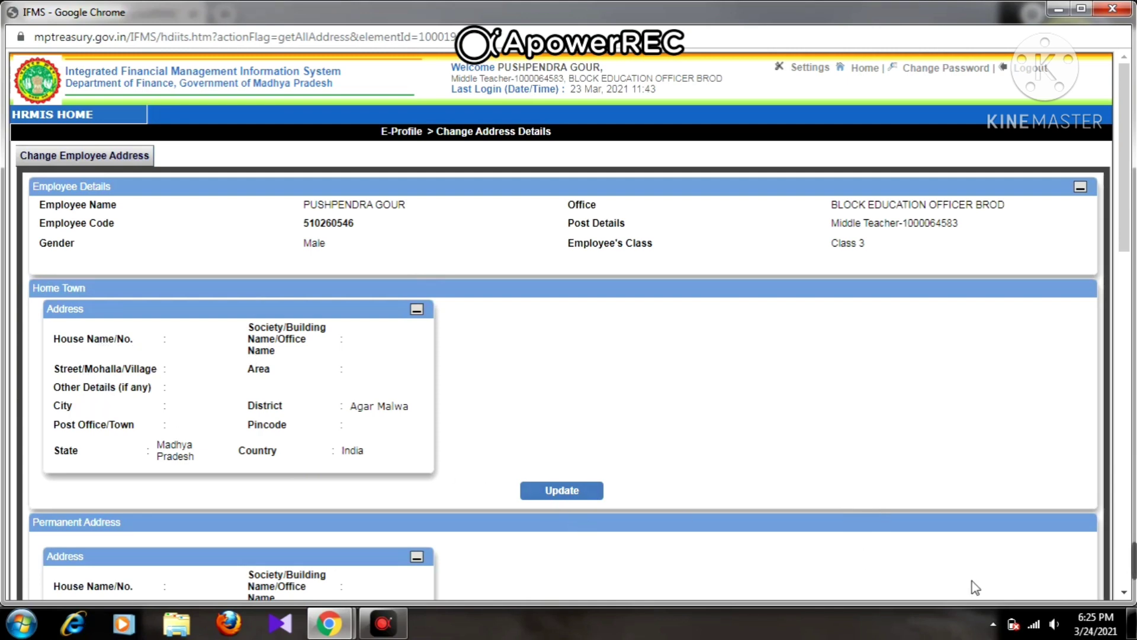
# - Examine the address form's home town, permanent and current address, address proof, attachment and remarks sections
pyautogui.click(1126, 592)
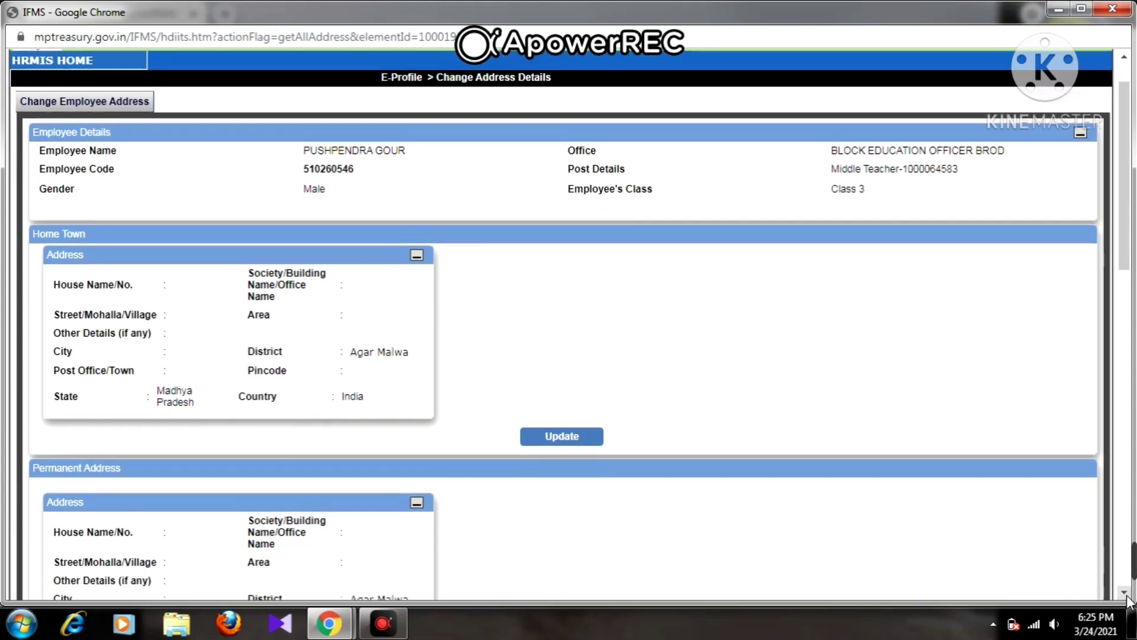
pyautogui.scroll(-4, 1127, 600)
pyautogui.scroll(-1, 1127, 600)
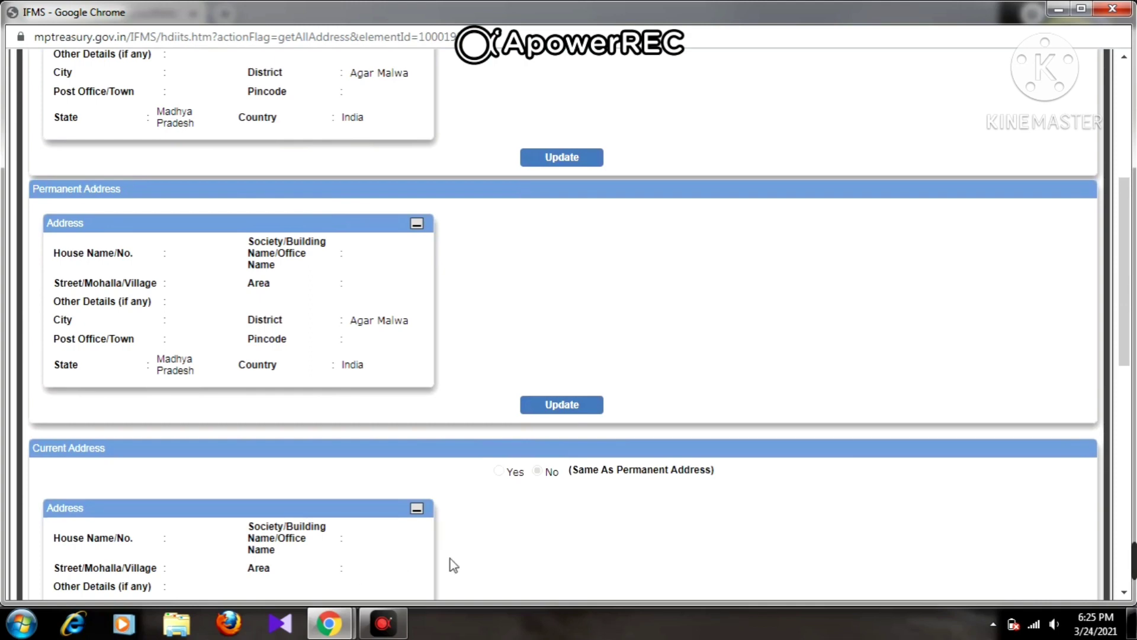
pyautogui.moveTo(903, 574)
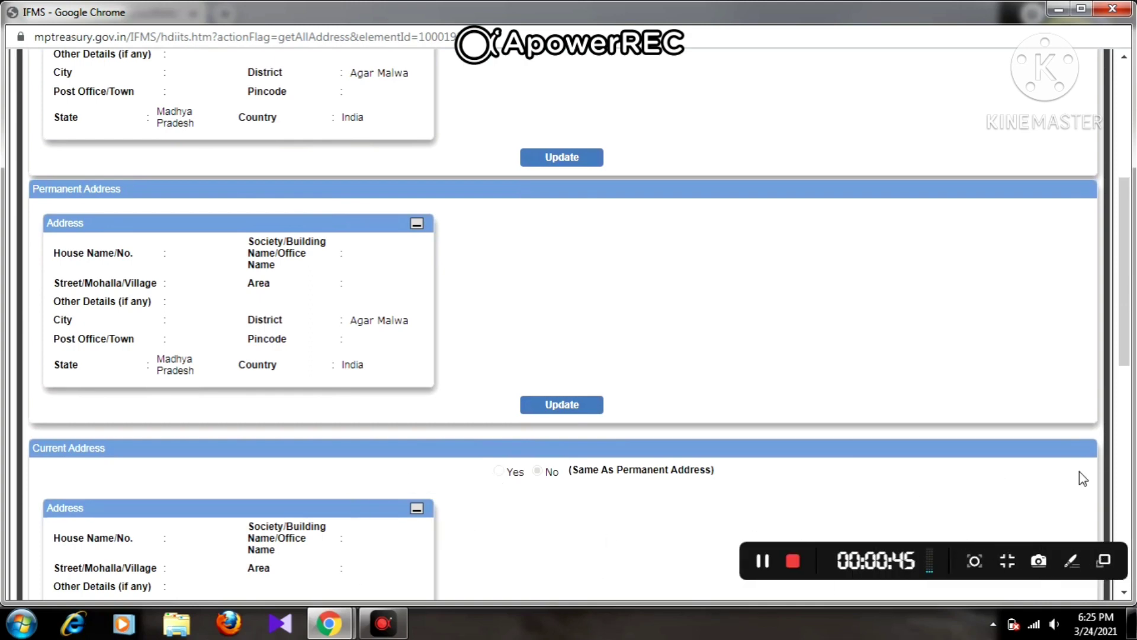
pyautogui.click(1123, 594)
pyautogui.scroll(-5, 1123, 594)
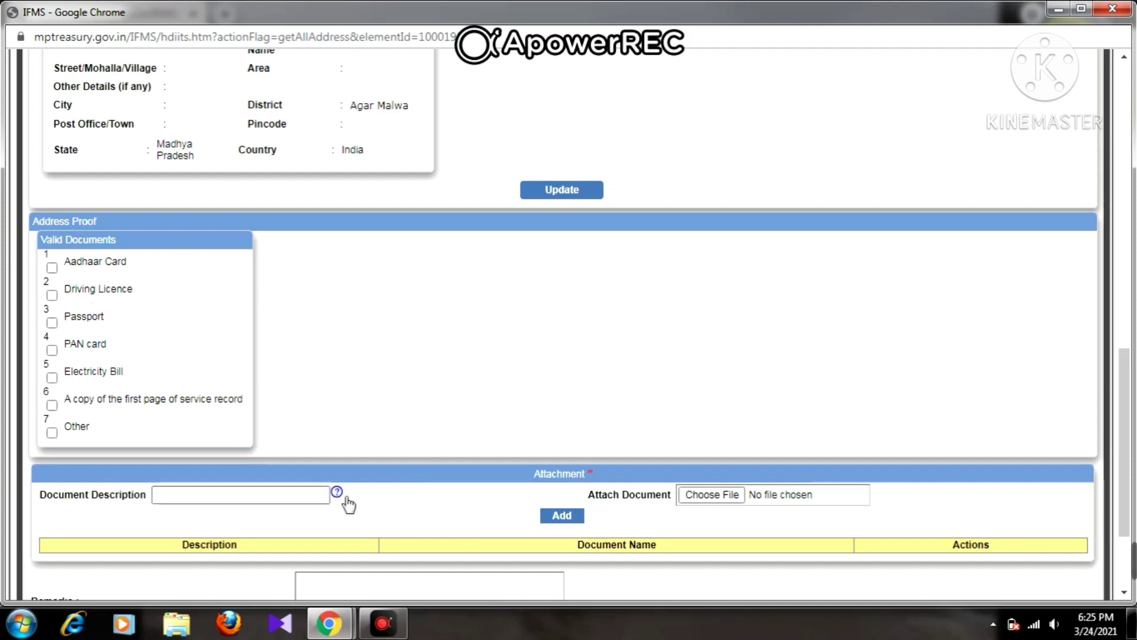
pyautogui.moveTo(1128, 590)
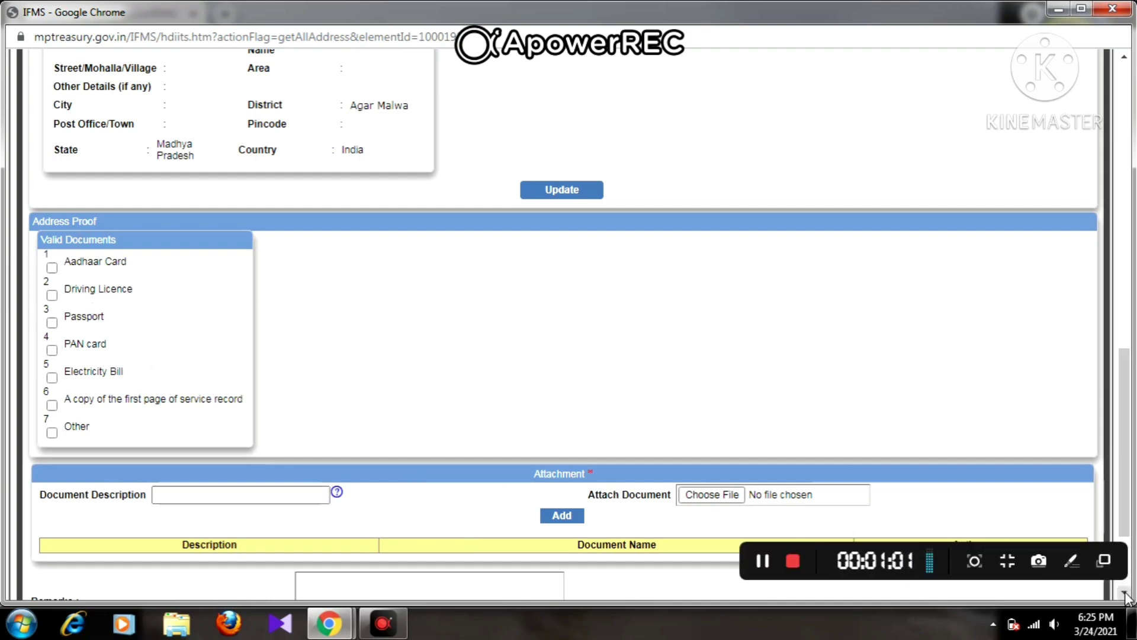
pyautogui.scroll(-3, 1127, 591)
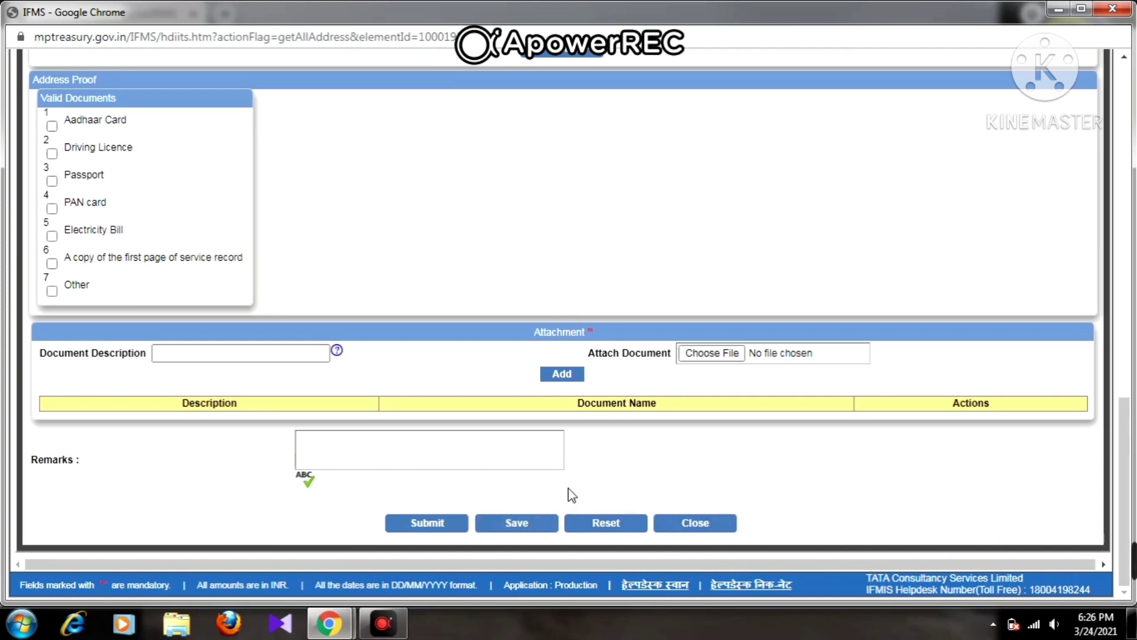
pyautogui.click(1124, 58)
pyautogui.moveTo(1124, 57); pyautogui.dragTo(1124, 58)
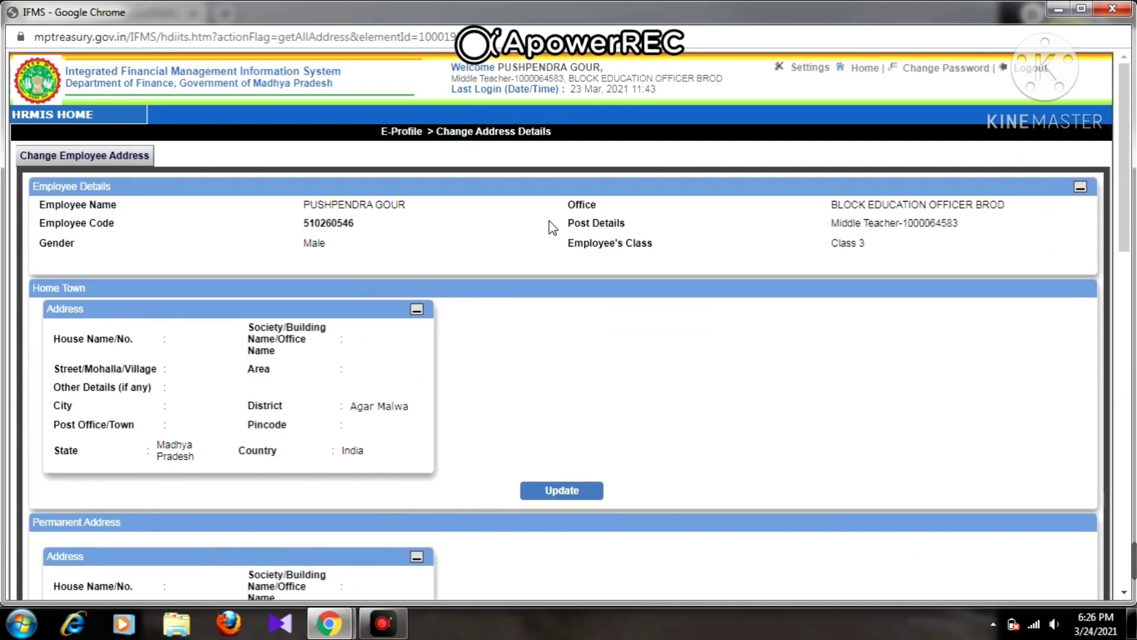
# - Return to the HRMIS Employee Self Service overview and open Family Details under E-Profile
pyautogui.click(43, 112)
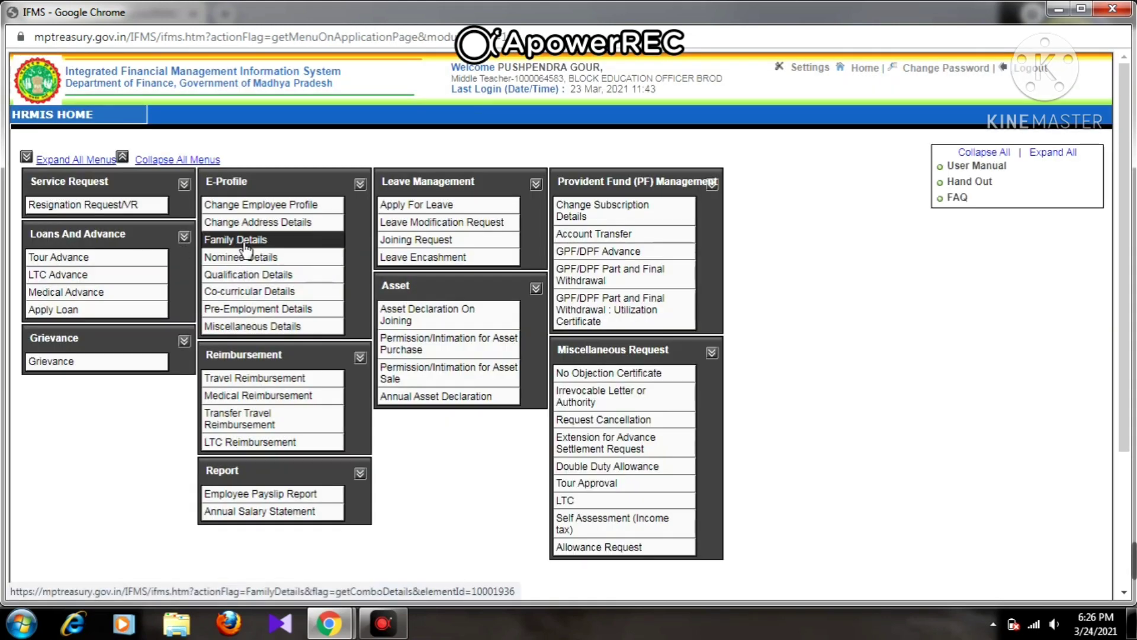
pyautogui.click(254, 244)
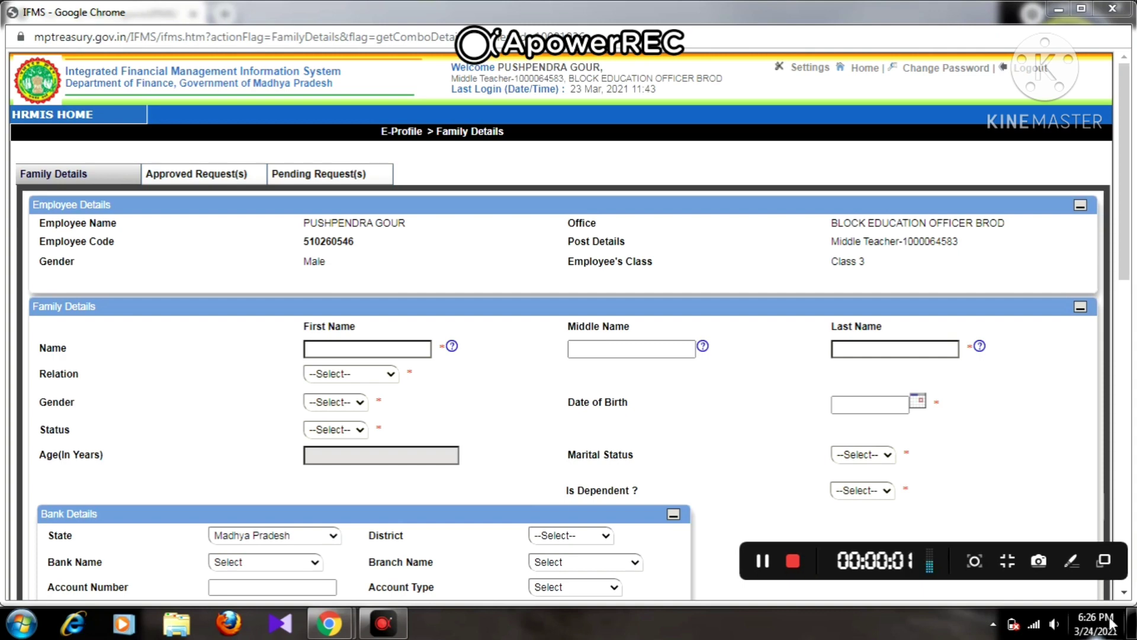
# - Examine the family details form's member, bank, address, checklist and attachment sections down to the submission options
pyautogui.click(1124, 592)
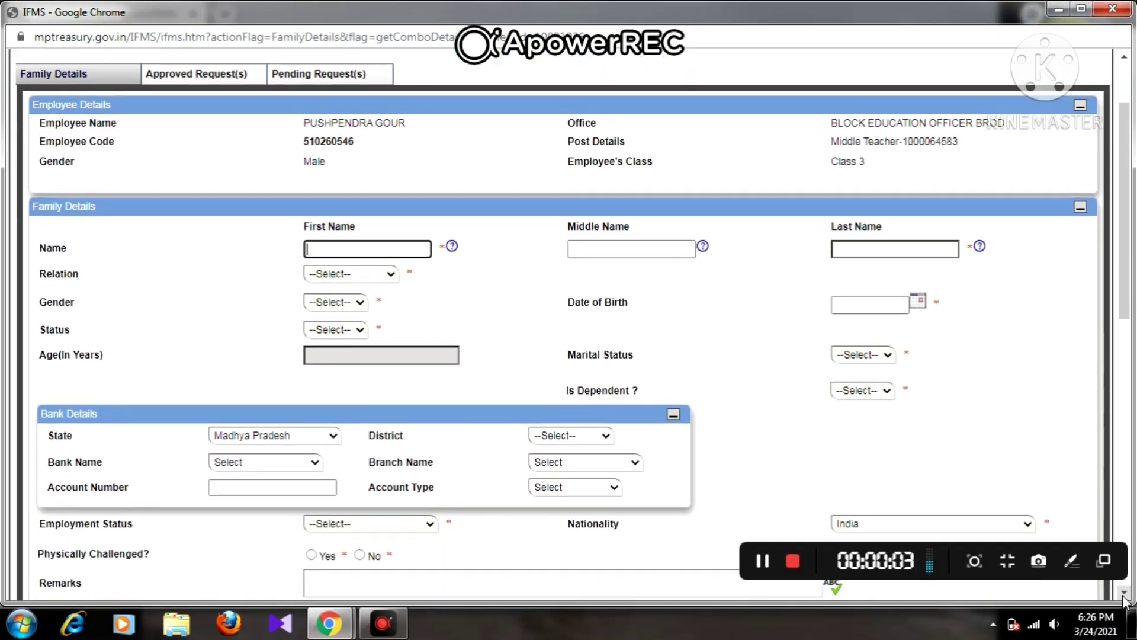
pyautogui.click(1124, 594)
pyautogui.click(1124, 595)
pyautogui.click(1124, 594)
pyautogui.click(1124, 595)
pyautogui.click(1124, 595)
pyautogui.click(1124, 595)
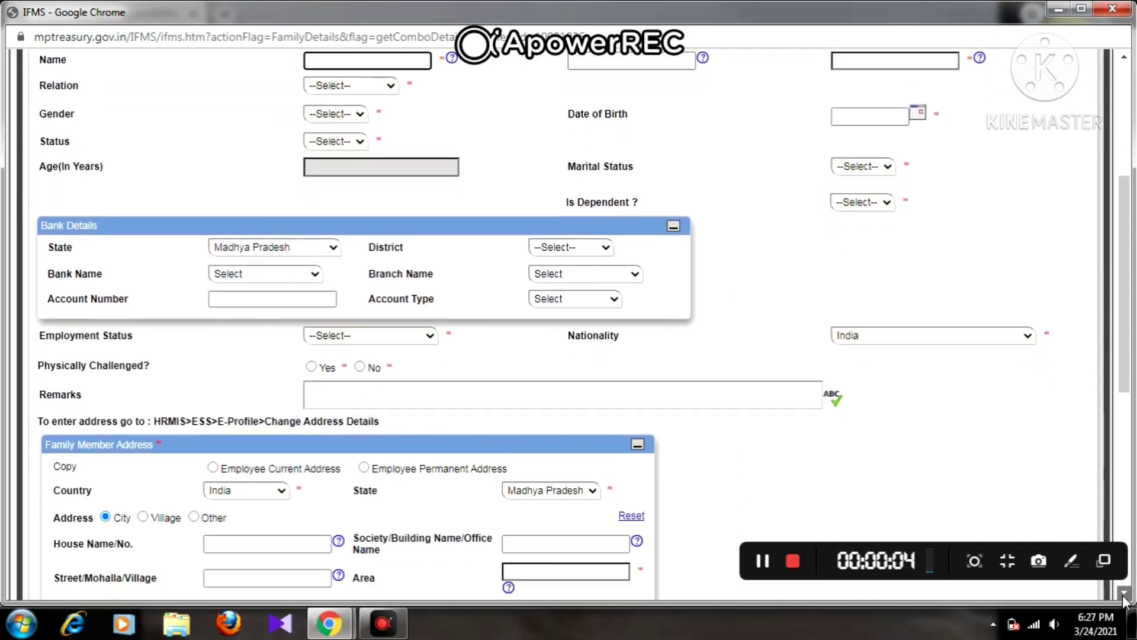
pyautogui.click(1124, 594)
pyautogui.click(1124, 594)
pyautogui.click(1124, 595)
pyautogui.click(1124, 594)
pyautogui.click(1124, 595)
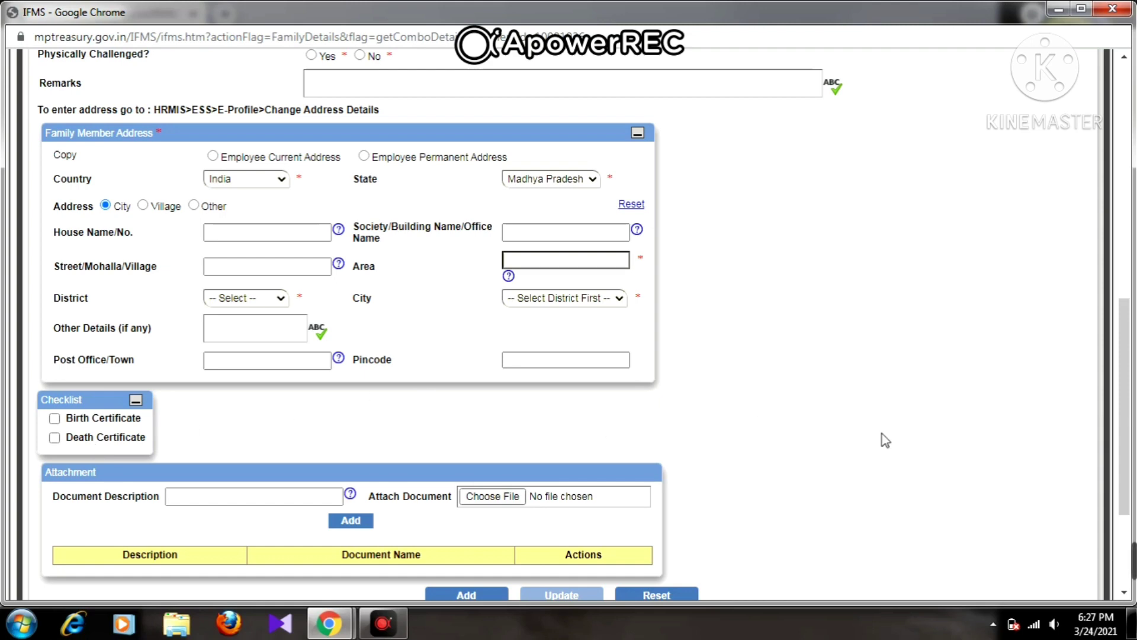
pyautogui.scroll(-3, 1124, 594)
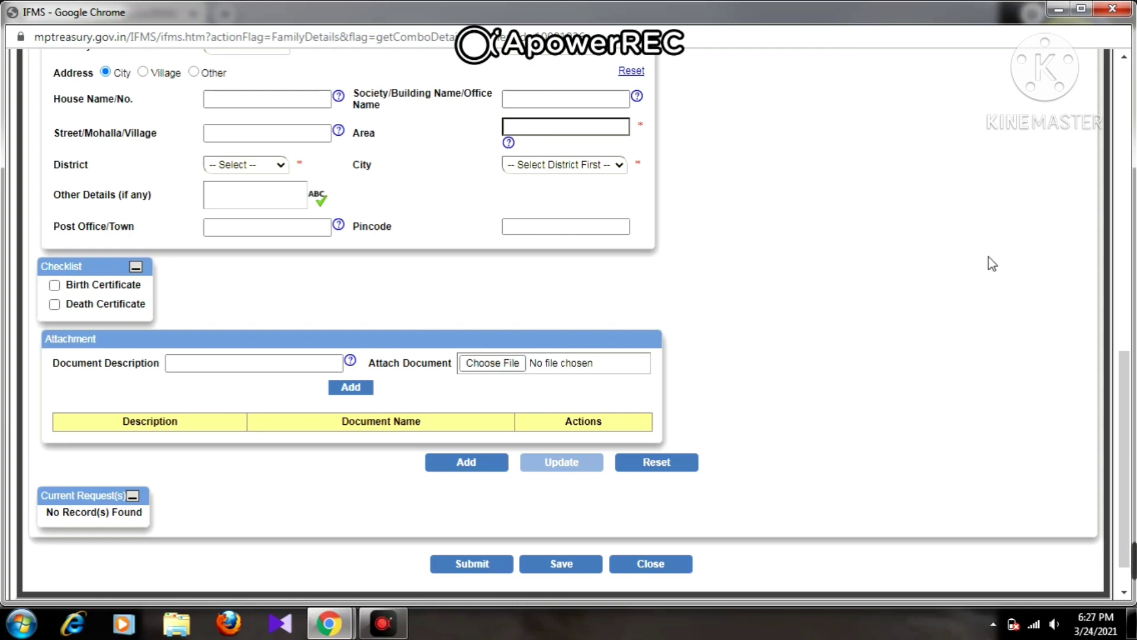
pyautogui.click(1124, 57)
pyautogui.moveTo(1124, 58); pyautogui.dragTo(1124, 57)
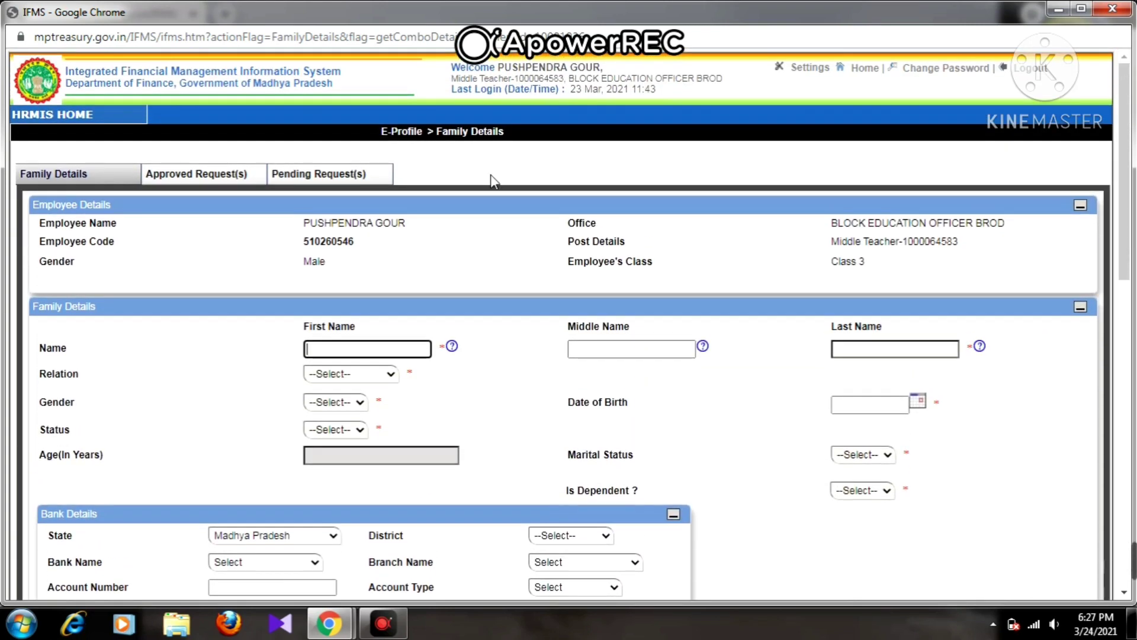
# - Return to the HRMIS Employee Self Service overview and open Nominee Details under E-Profile
pyautogui.moveTo(58, 115)
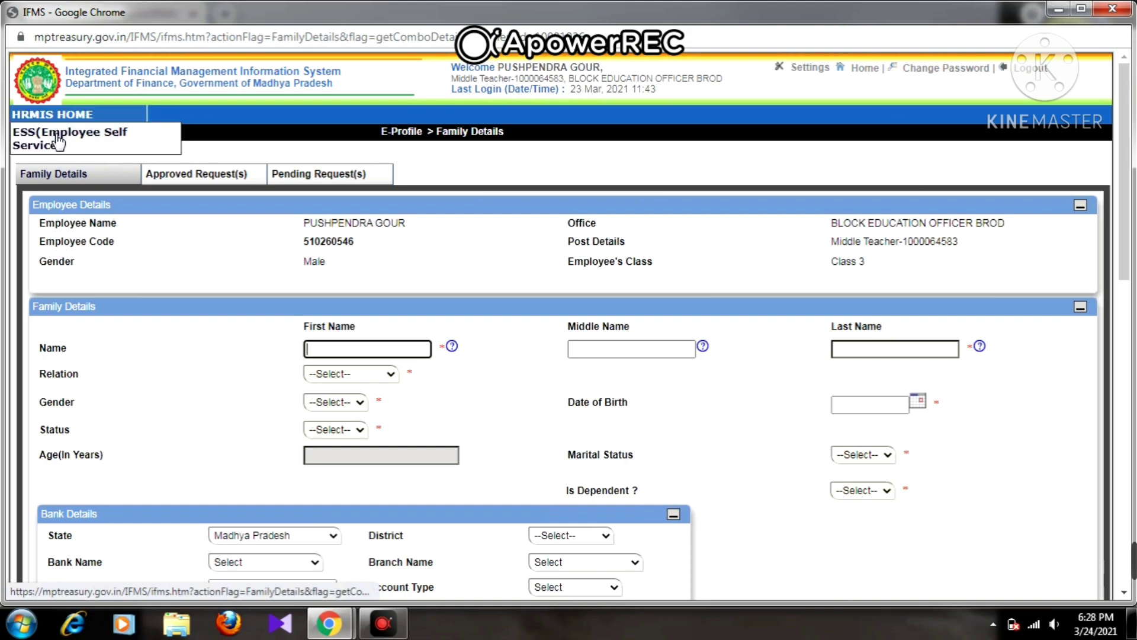
pyautogui.click(55, 135)
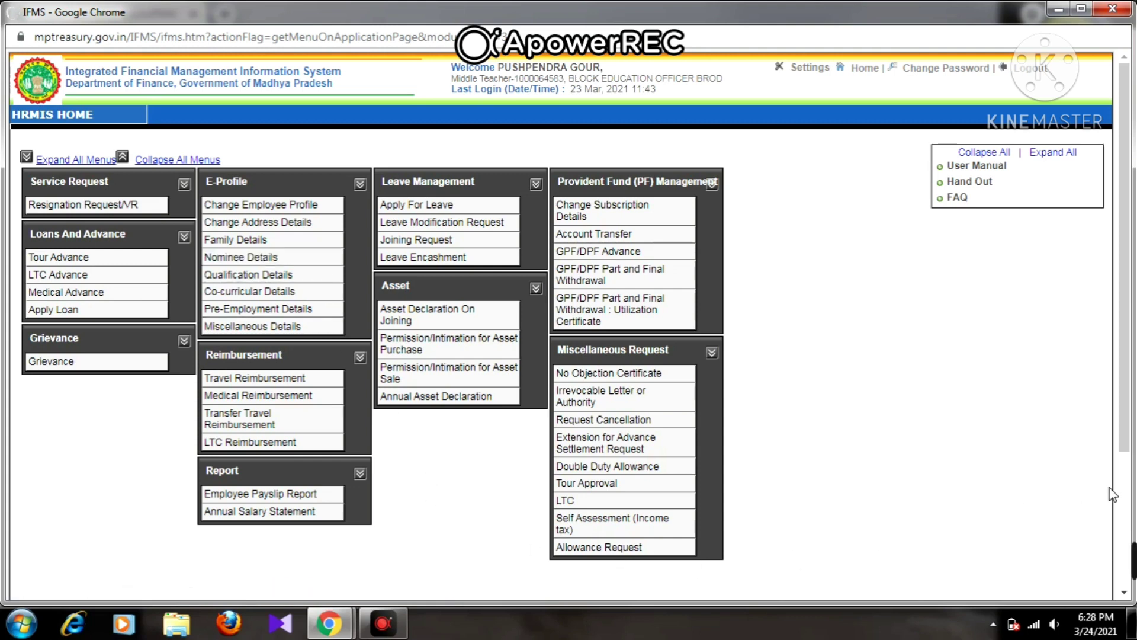
pyautogui.moveTo(1132, 533)
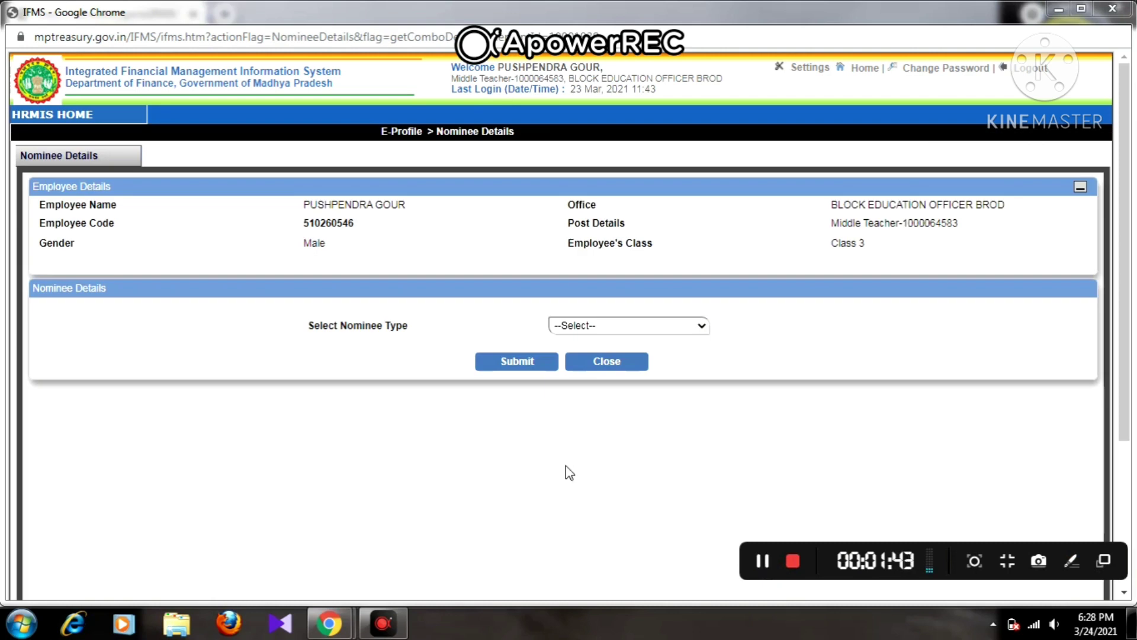
# - Review the available nominee types and try to submit the nominee request without choosing one
pyautogui.click(657, 323)
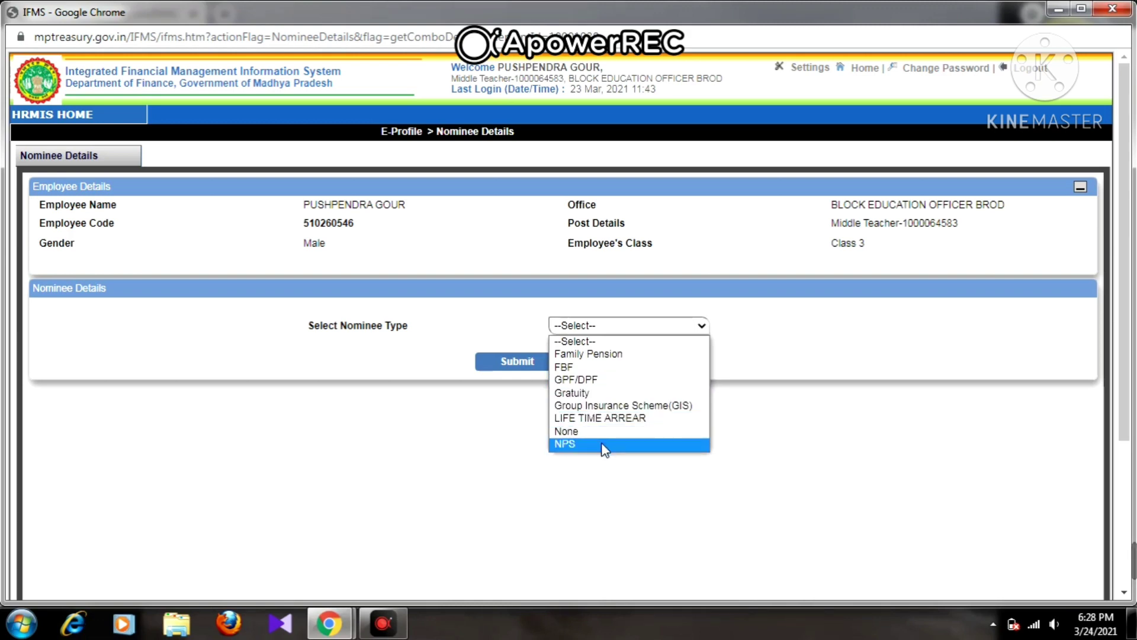
pyautogui.click(624, 490)
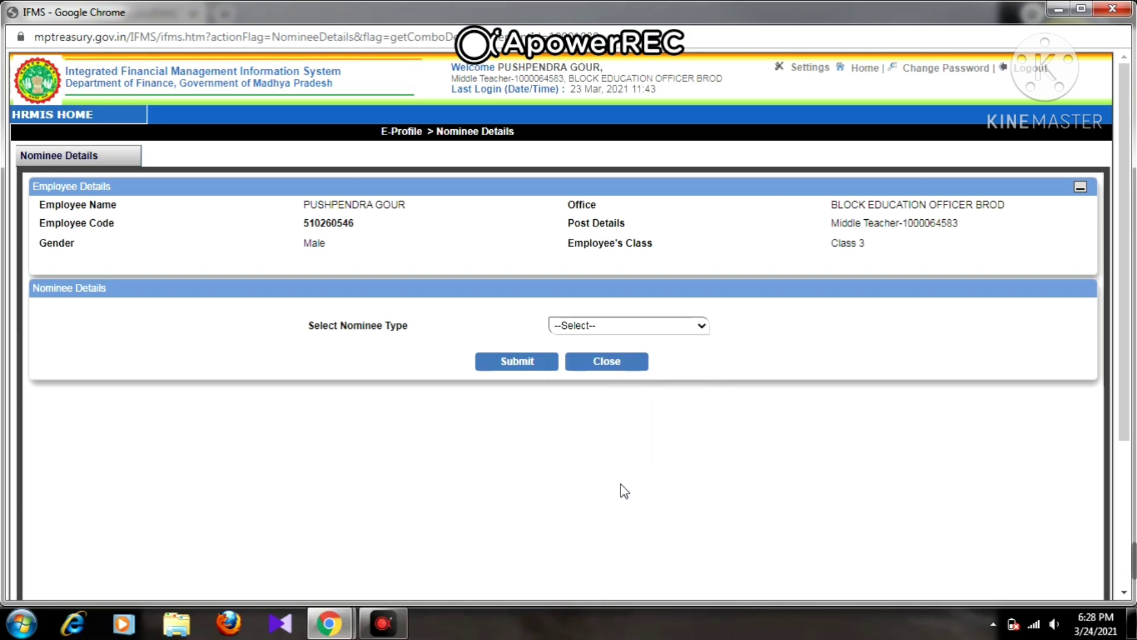
pyautogui.click(525, 360)
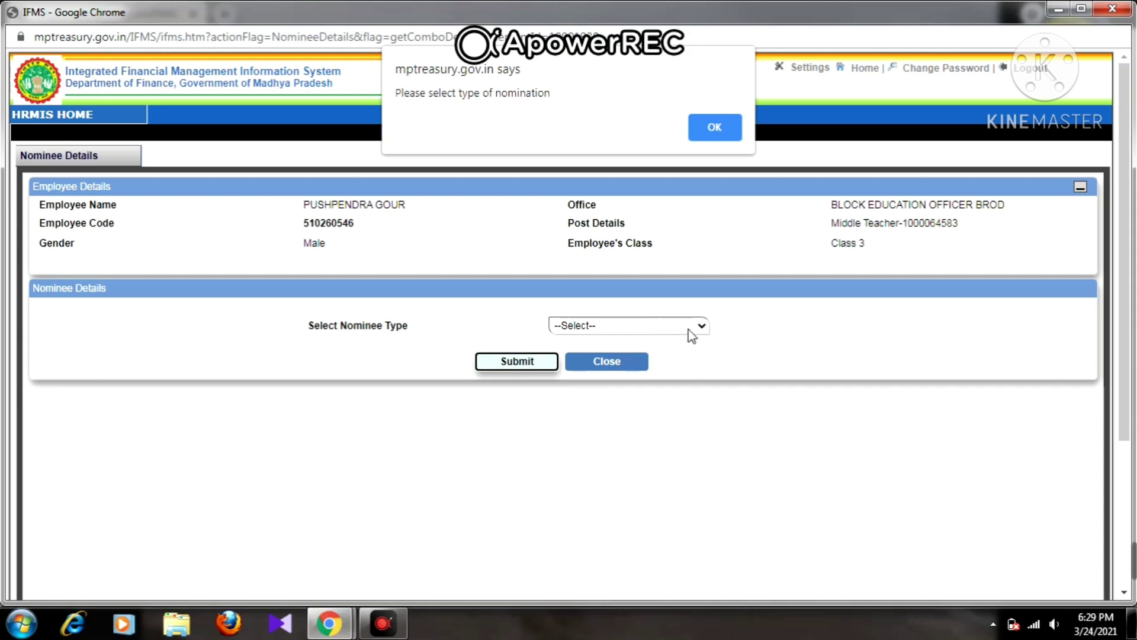
pyautogui.click(714, 140)
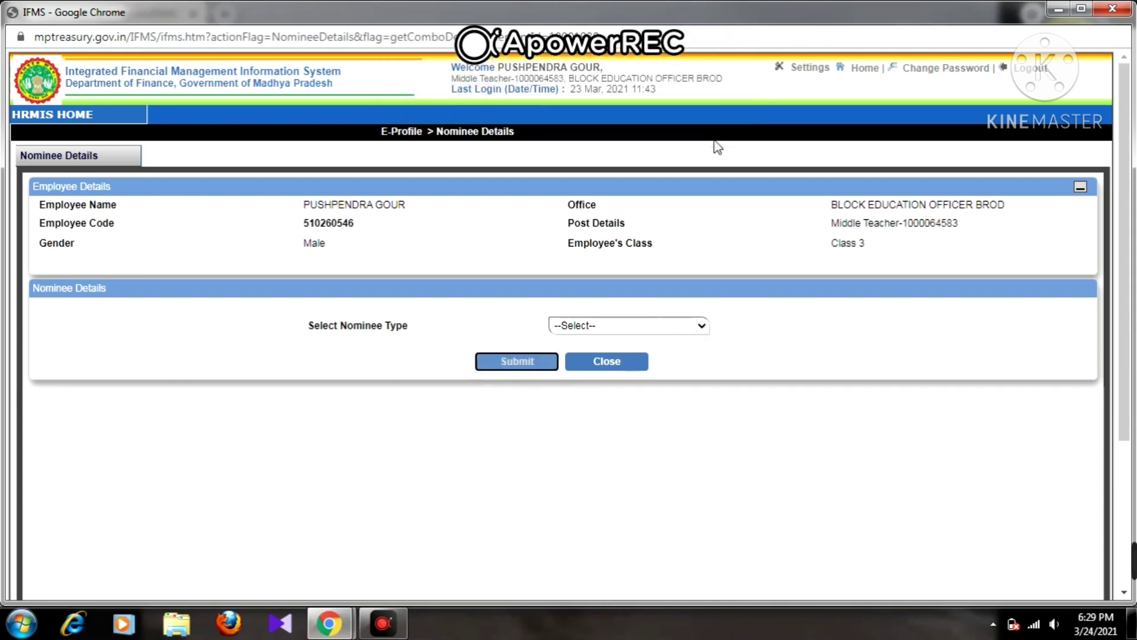
# - Choose Family Pension as the nominee type and submit the selection to open its nomination form
pyautogui.click(652, 326)
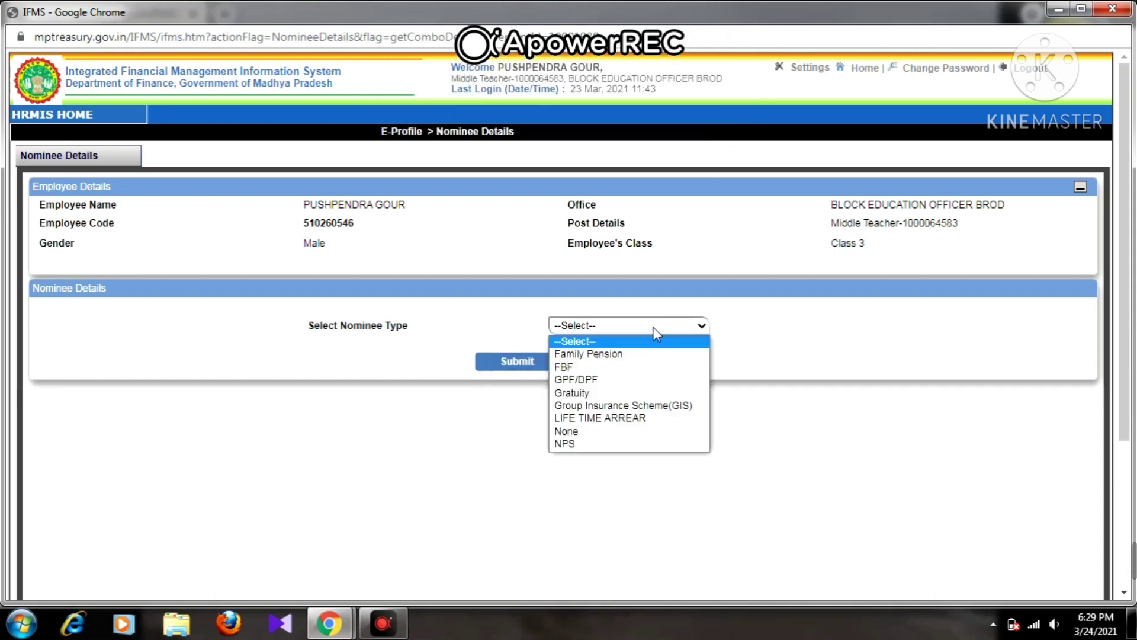
pyautogui.click(623, 354)
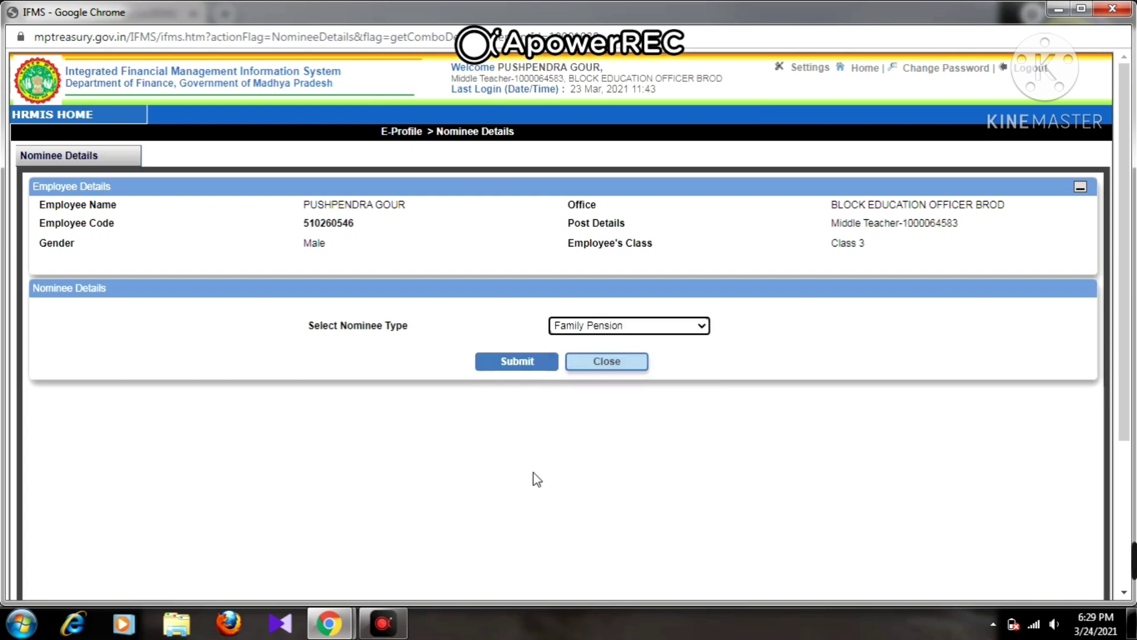
pyautogui.click(509, 362)
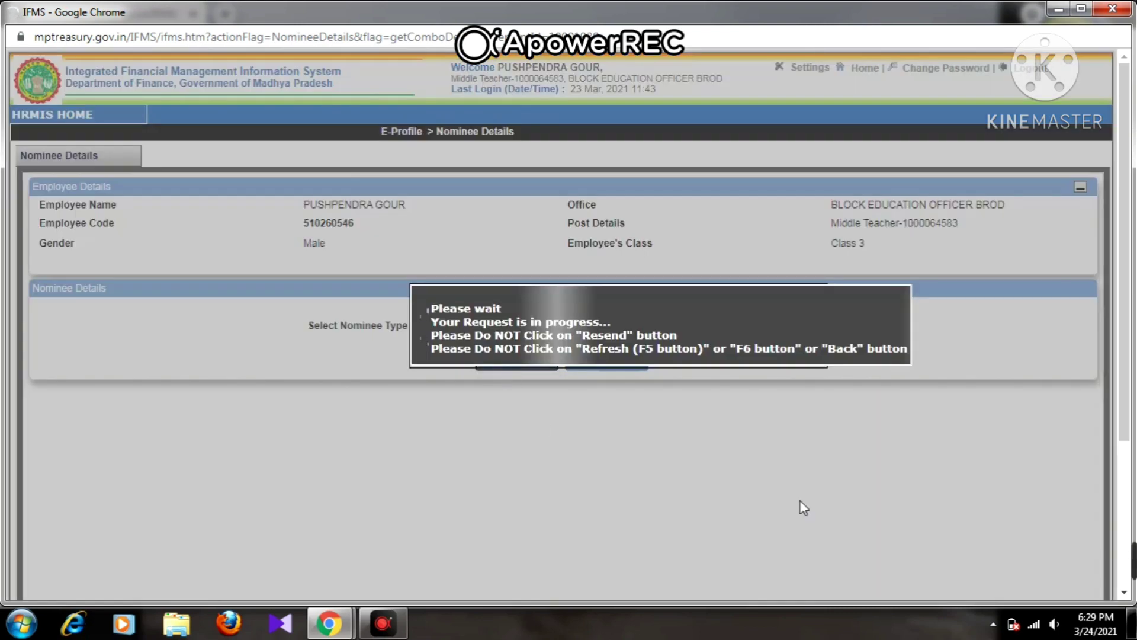
# - Examine the Family Pension nomination form's nominee, address, bank, invalid nomination, predeceasing nominee, valid documents and attachment sections down to the submission options
pyautogui.moveTo(1046, 547)
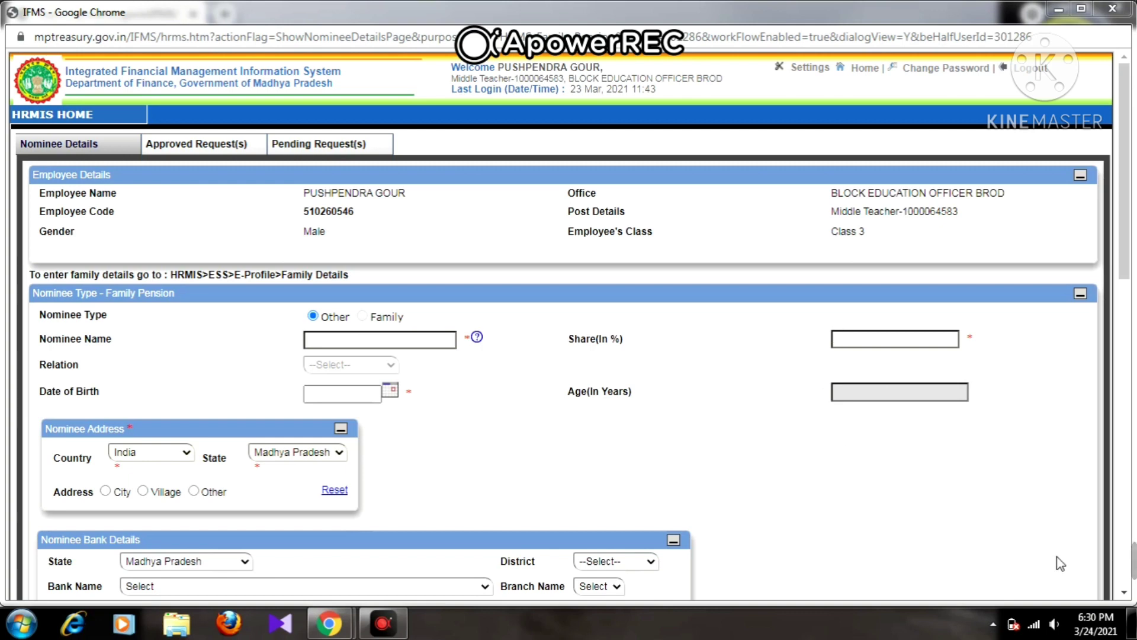
pyautogui.click(1124, 593)
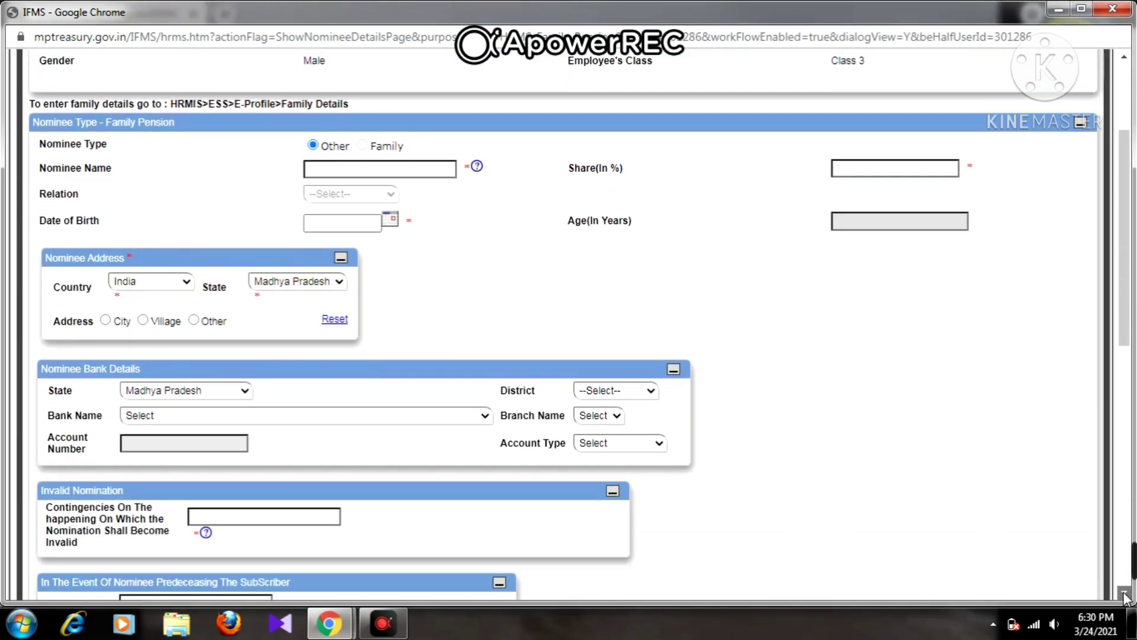
pyautogui.click(1124, 593)
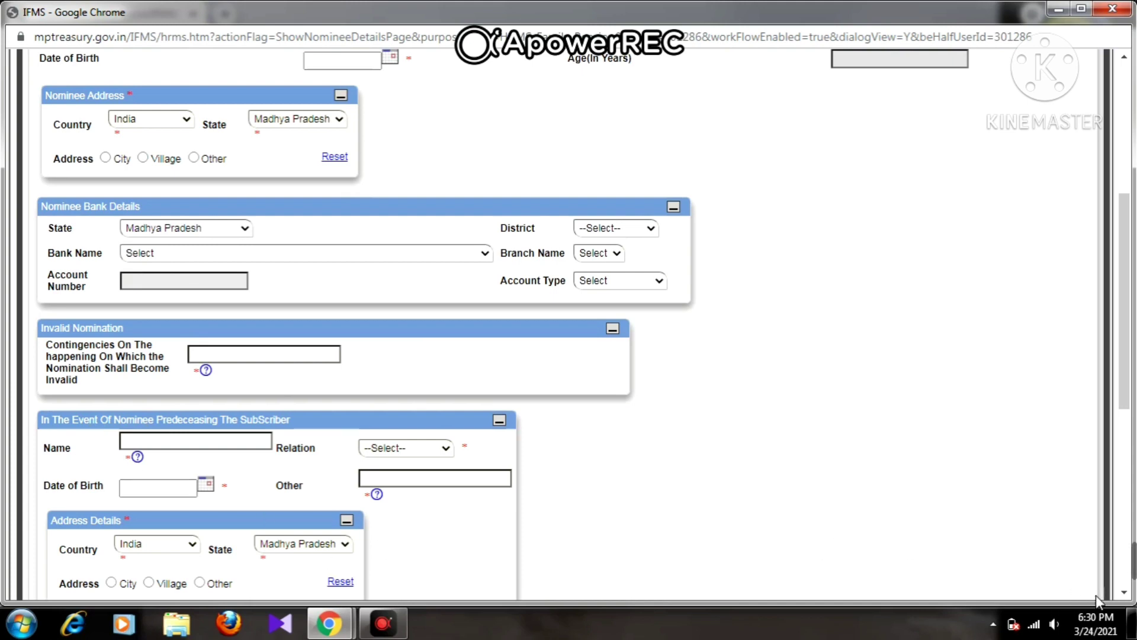
pyautogui.click(1124, 592)
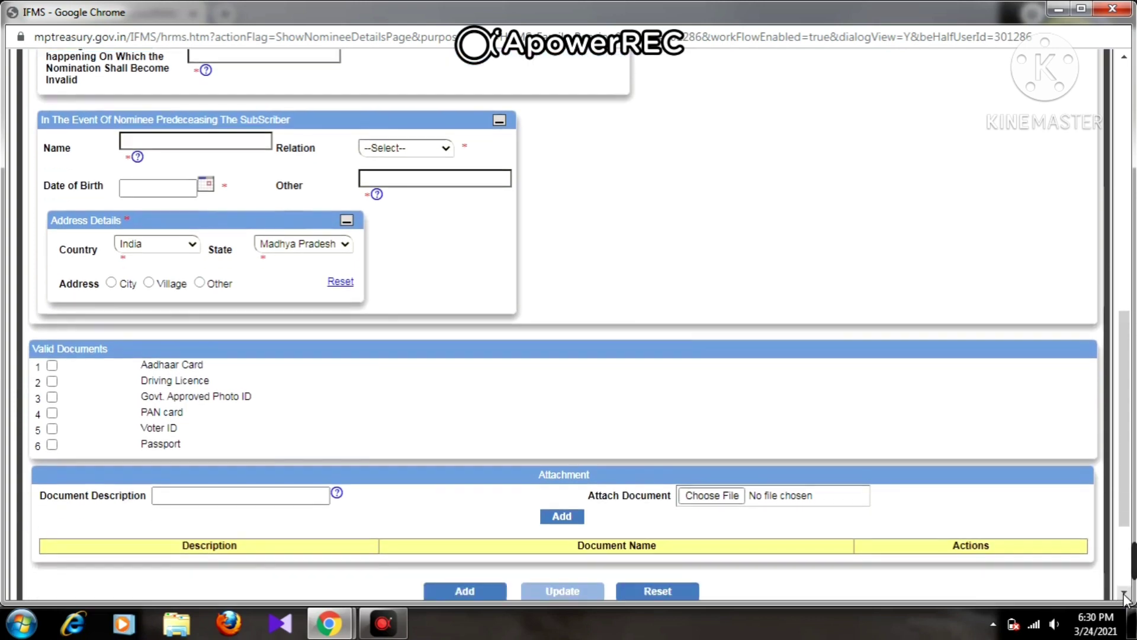
pyautogui.click(1124, 593)
pyautogui.click(1124, 594)
pyautogui.click(1124, 593)
pyautogui.click(1124, 594)
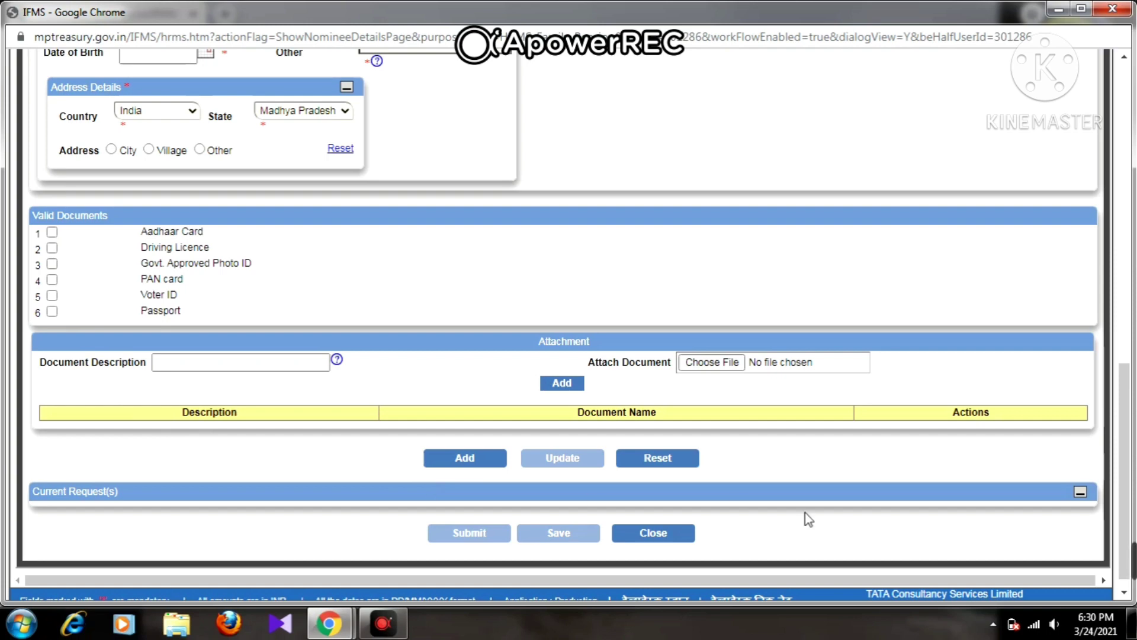
pyautogui.click(1124, 592)
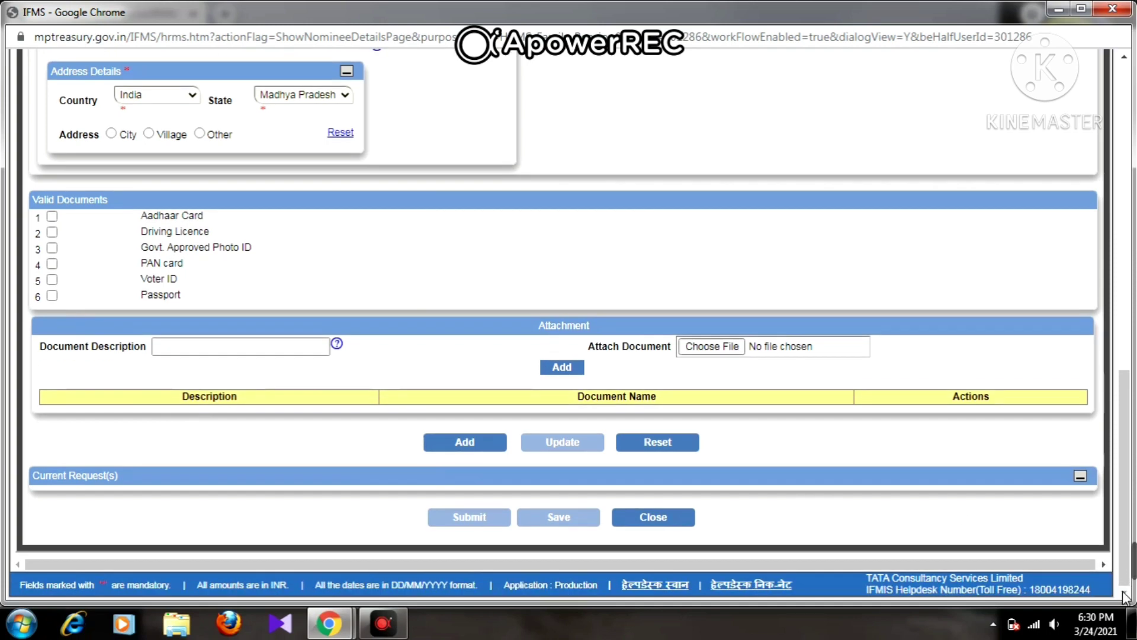
pyautogui.click(1125, 59)
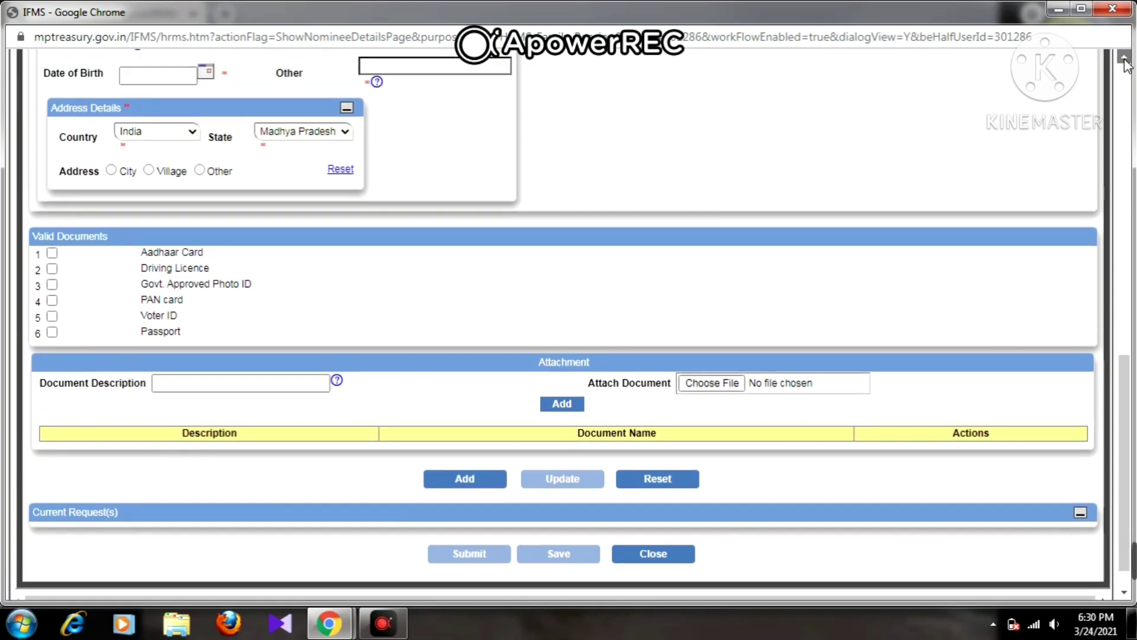
pyautogui.scroll(10, 1124, 64)
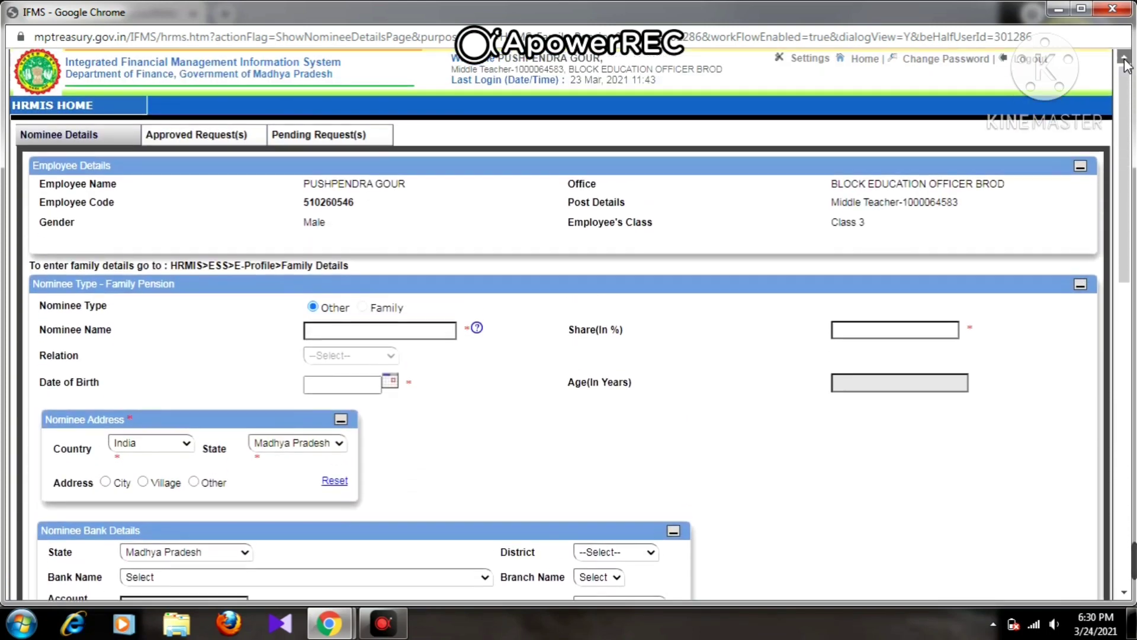
pyautogui.click(59, 116)
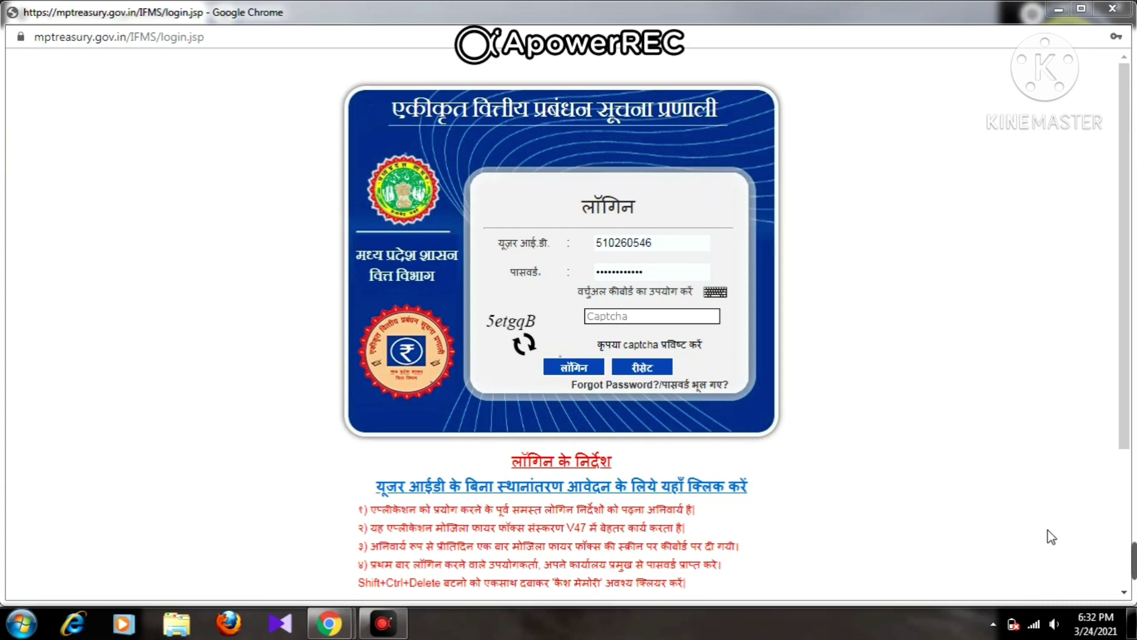
pyautogui.moveTo(1124, 565)
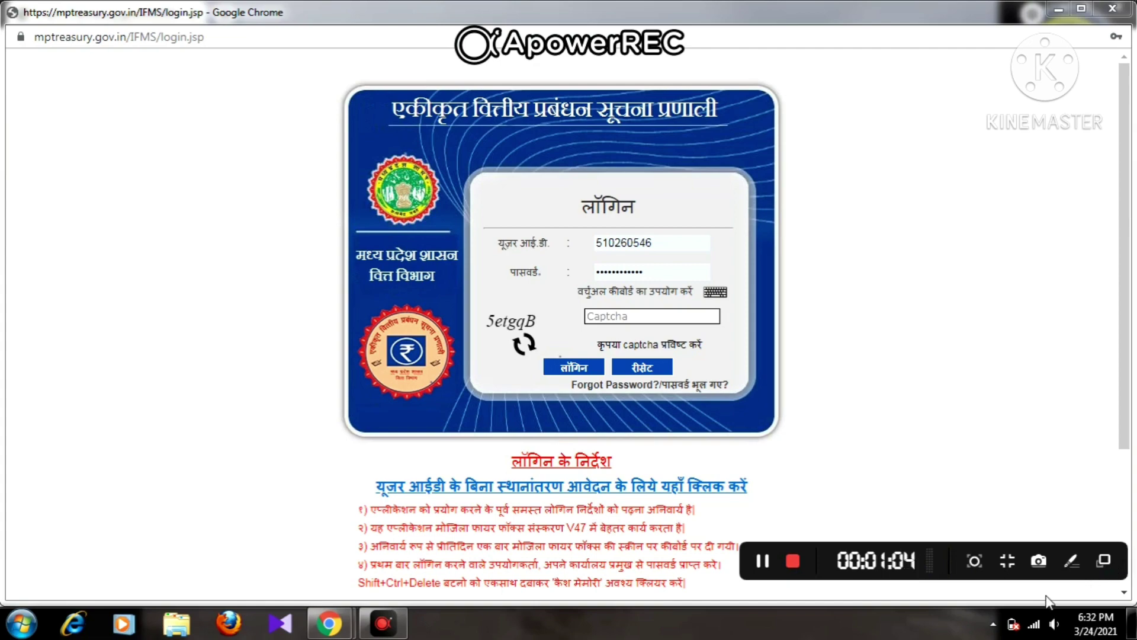